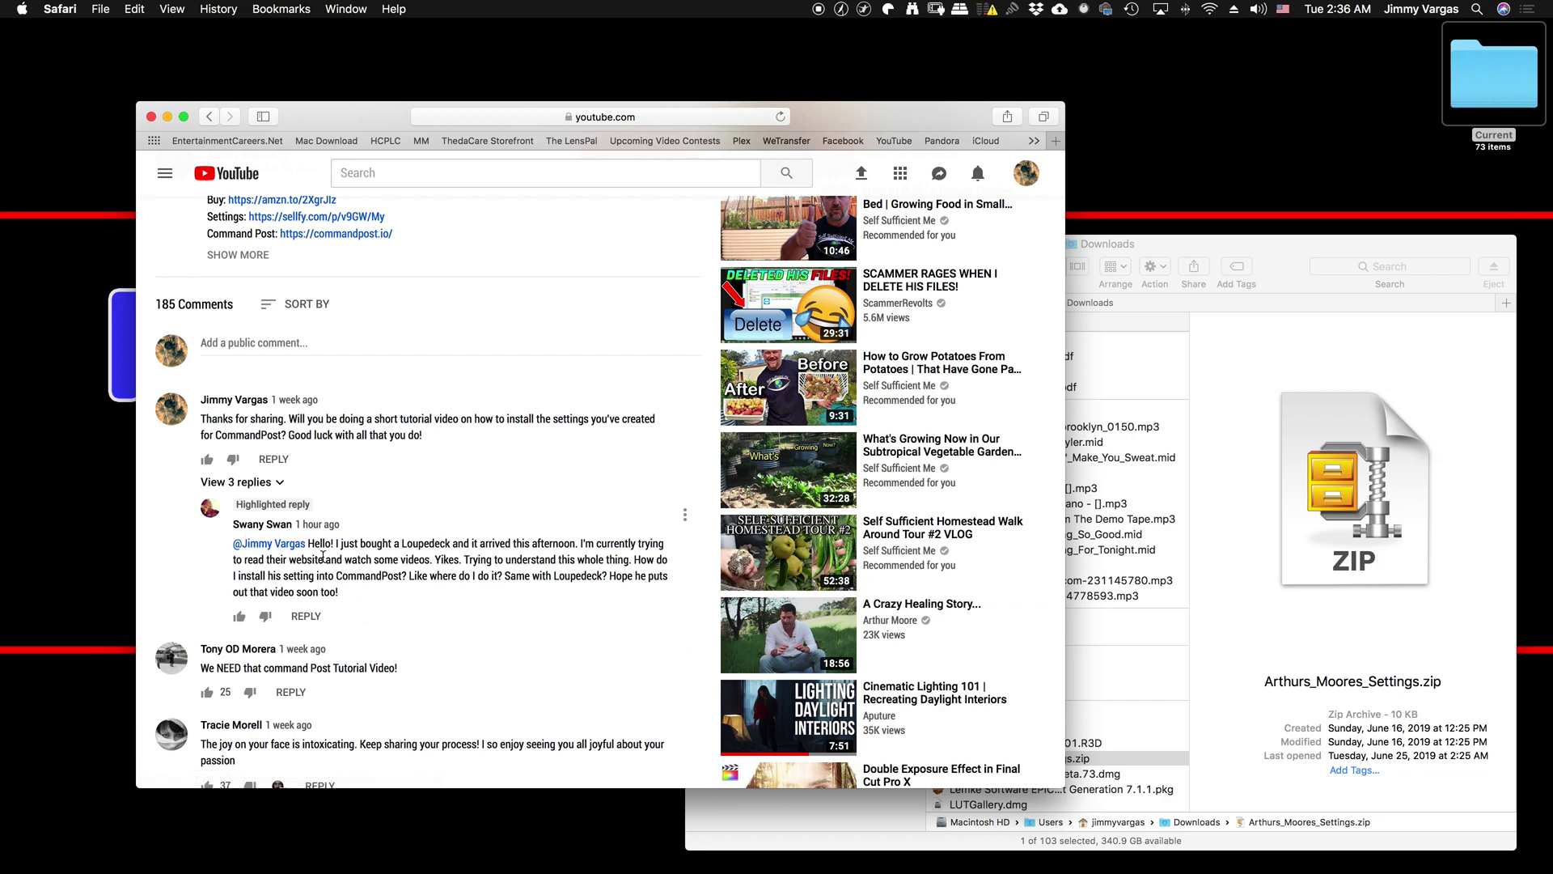
Scroll through Downloads and reposition the Downloads window
{"action": "scroll", "coordinate": [392, 558], "scroll_direction": "up", "scroll_amount": 1}
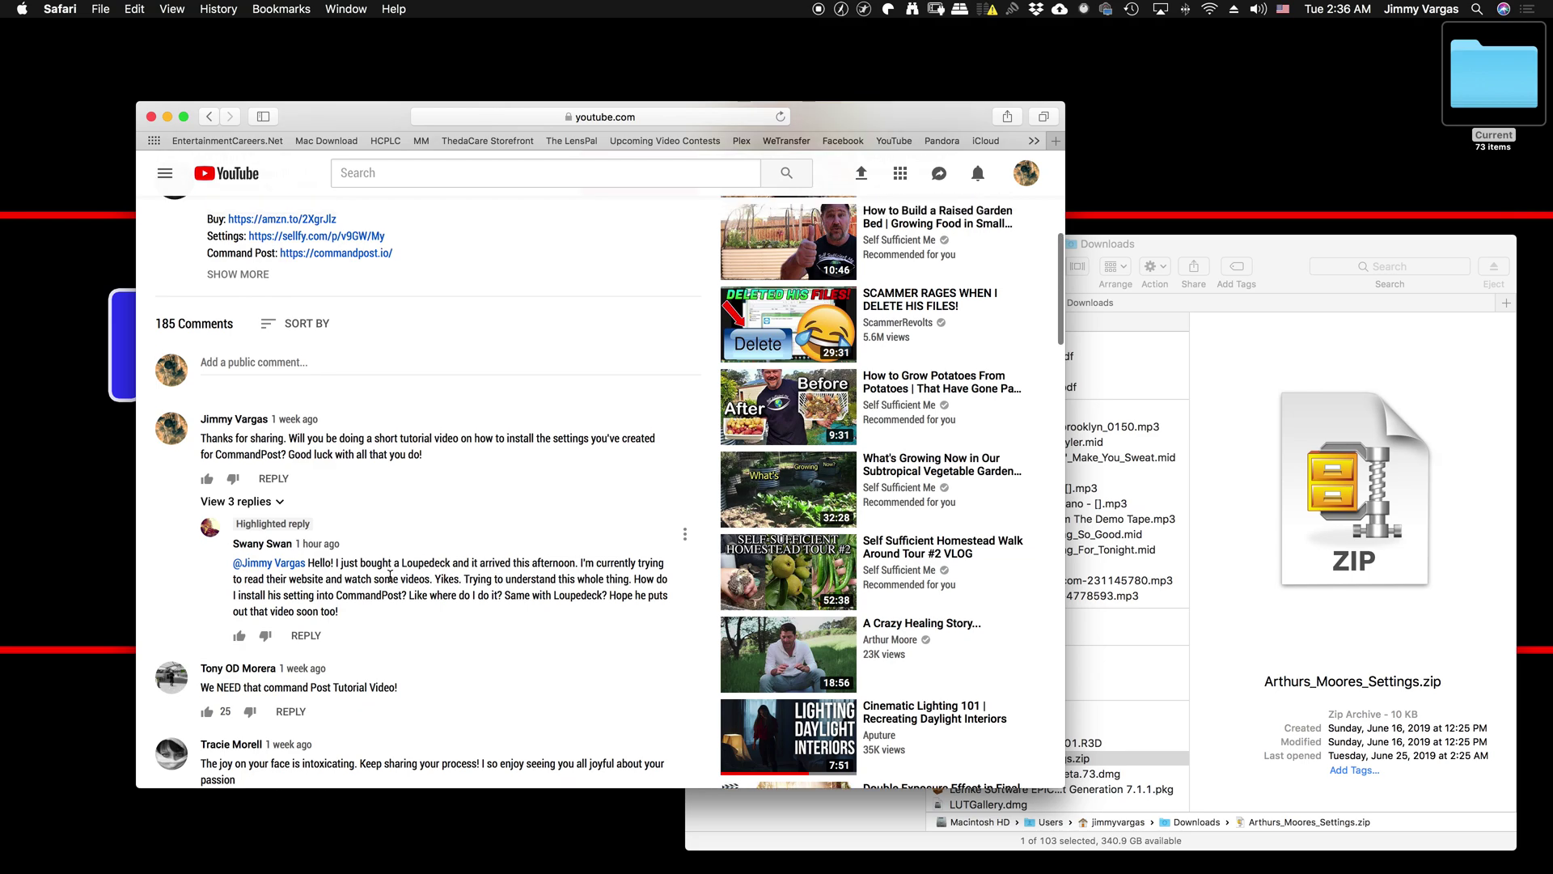
{"action": "scroll", "coordinate": [371, 546], "scroll_direction": "up", "scroll_amount": 3}
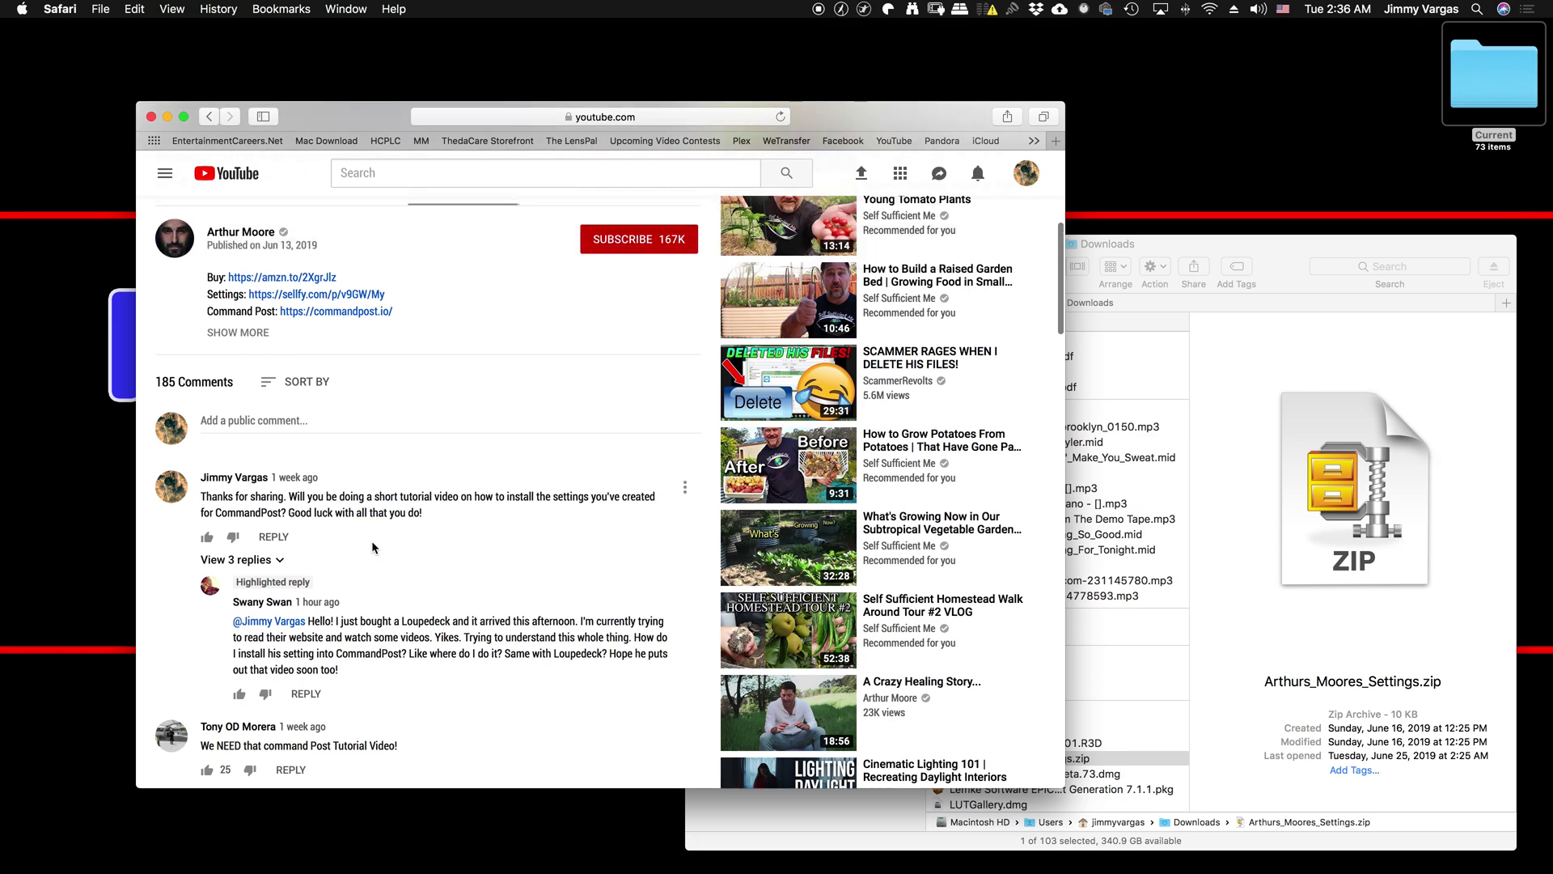
{"action": "scroll", "coordinate": [372, 548], "scroll_direction": "up", "scroll_amount": 1}
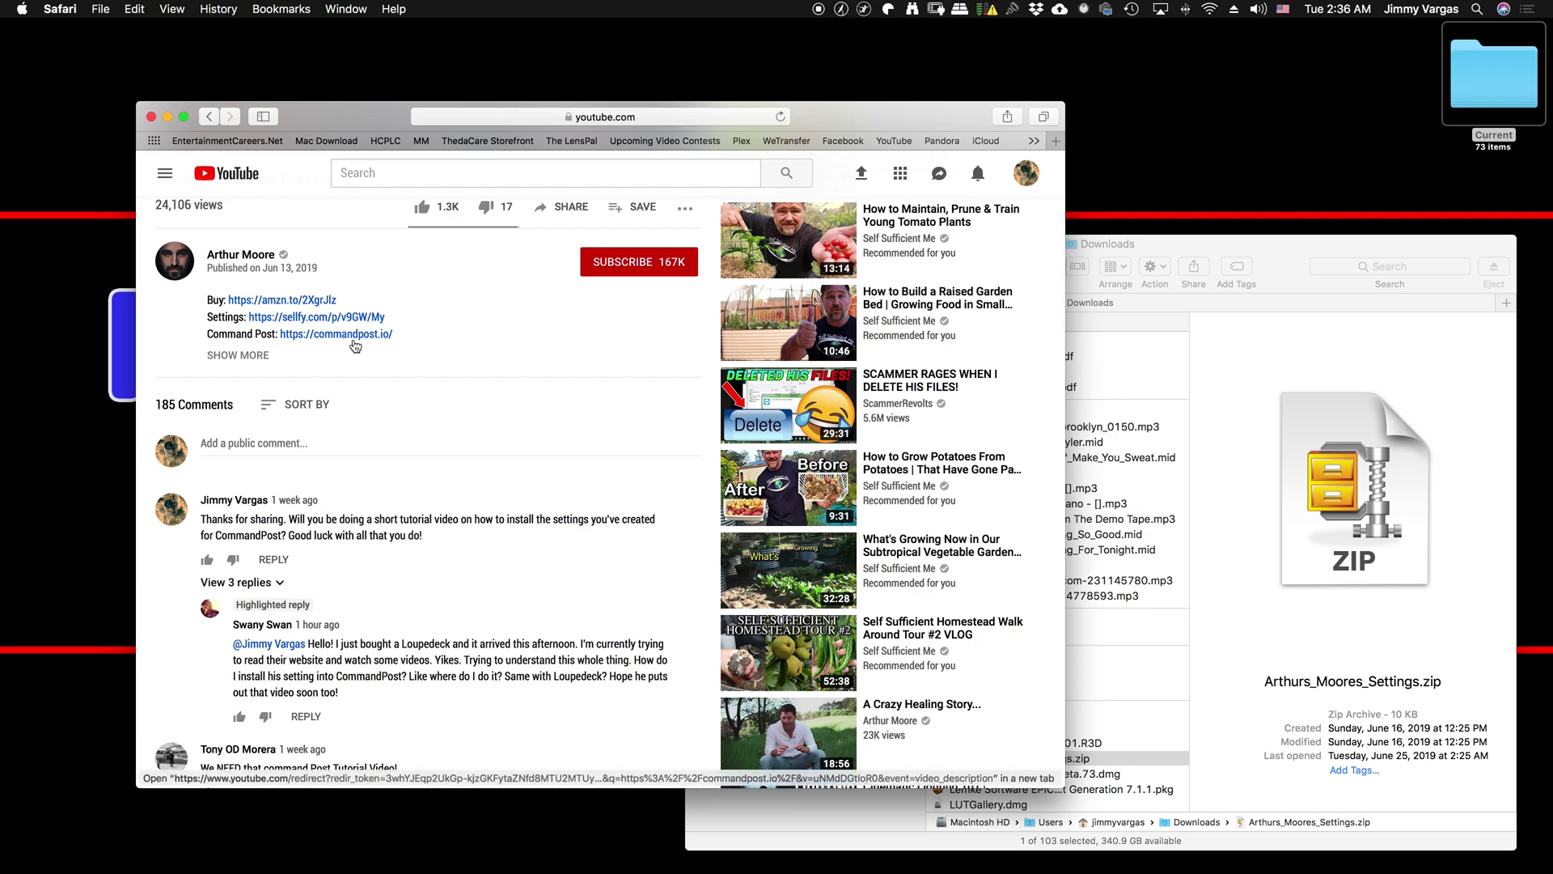
{"action": "scroll", "coordinate": [419, 353], "scroll_direction": "up", "scroll_amount": 3}
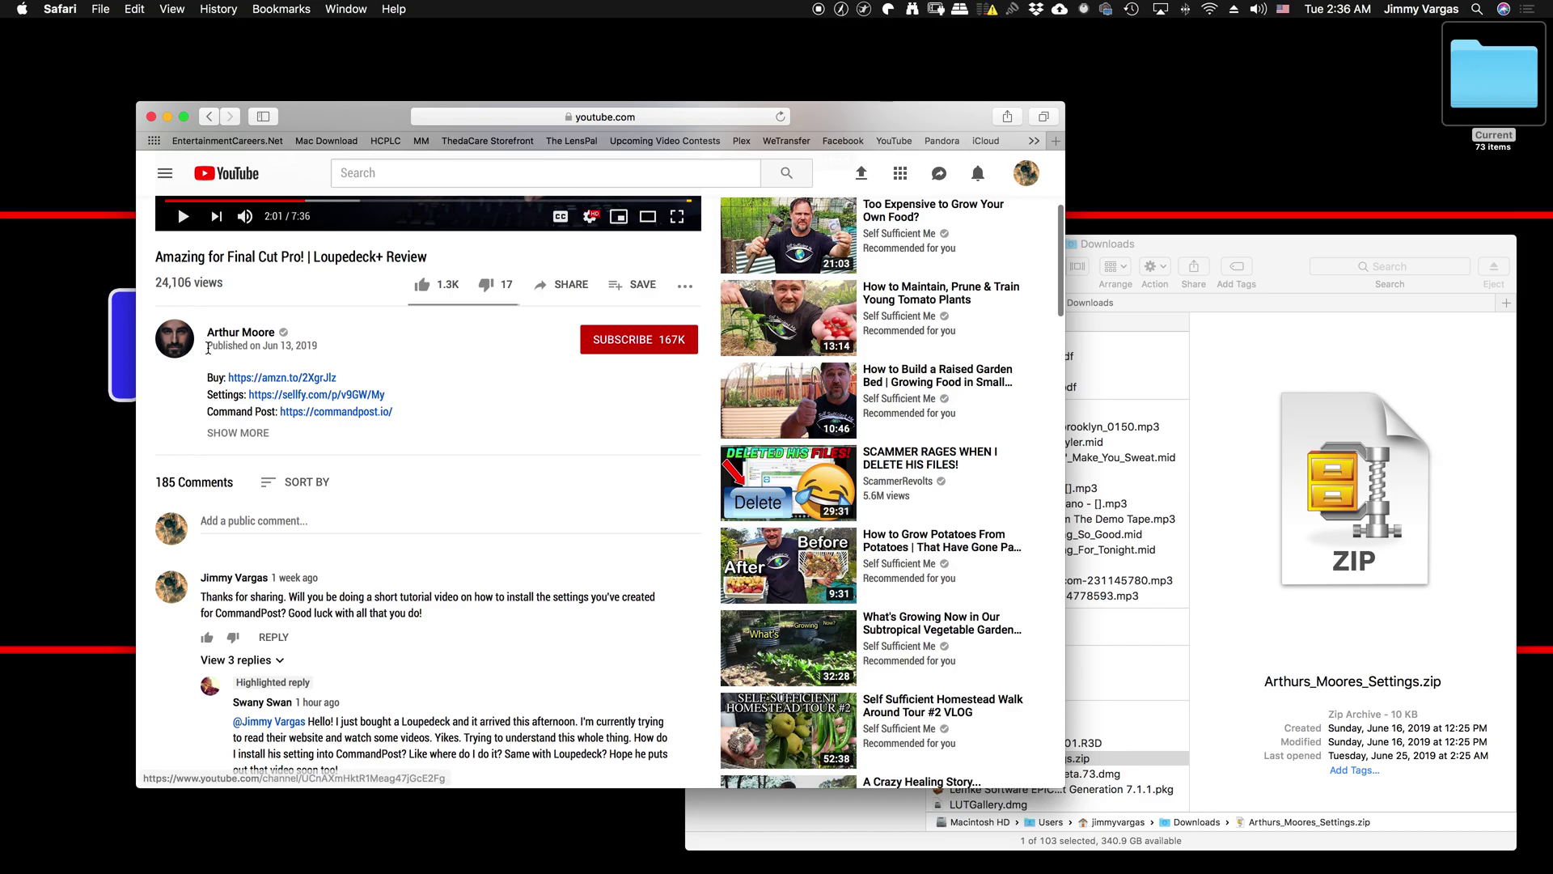
{"action": "scroll", "coordinate": [380, 485], "scroll_direction": "up", "scroll_amount": 8}
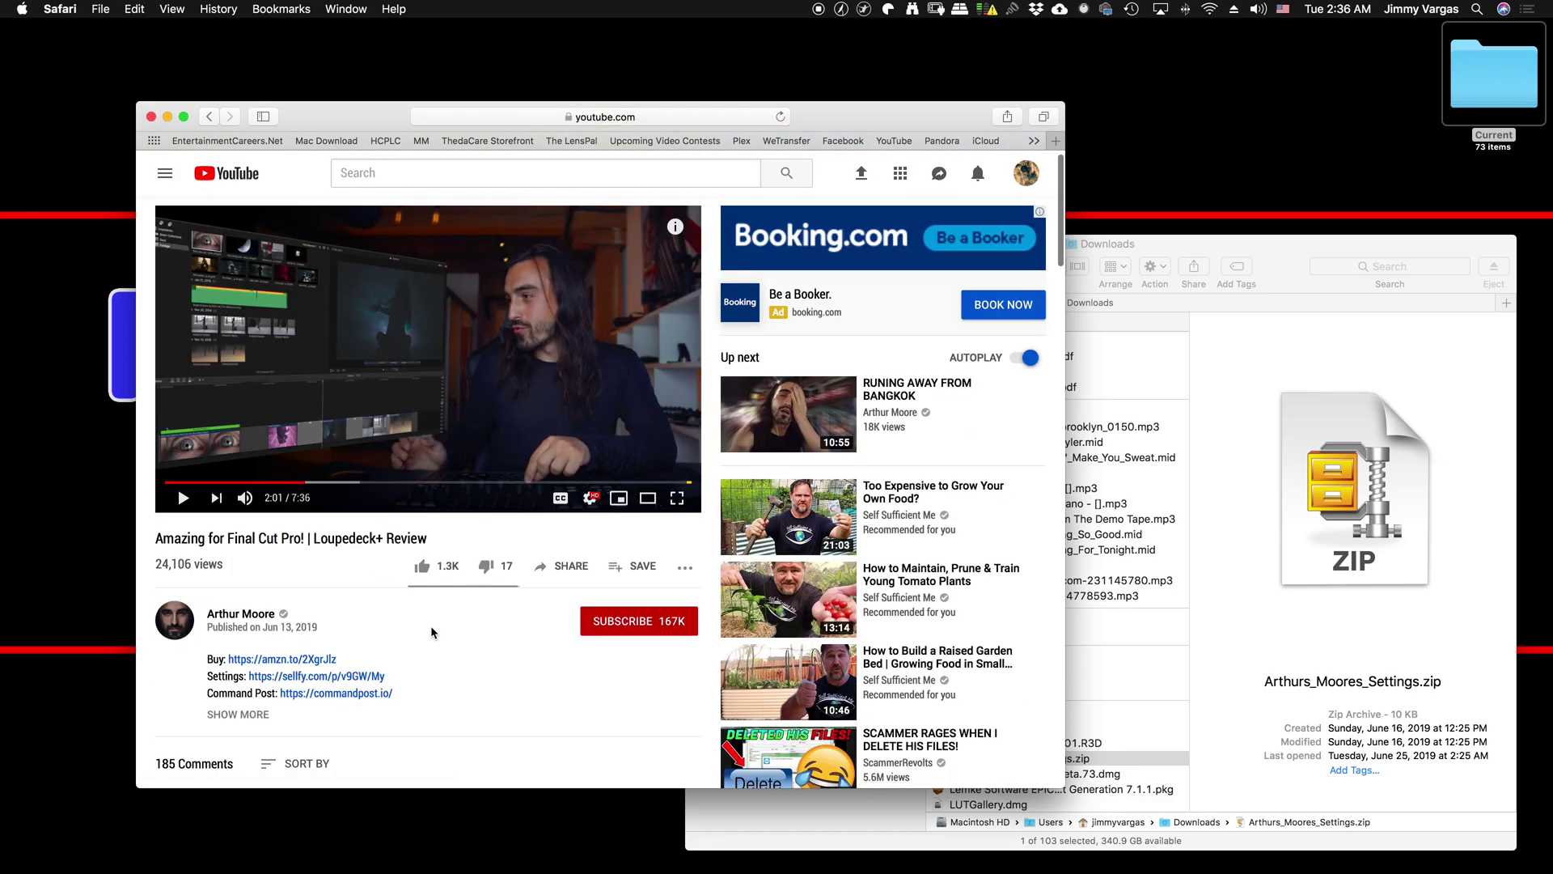
{"action": "scroll", "coordinate": [477, 652], "scroll_direction": "down", "scroll_amount": 10}
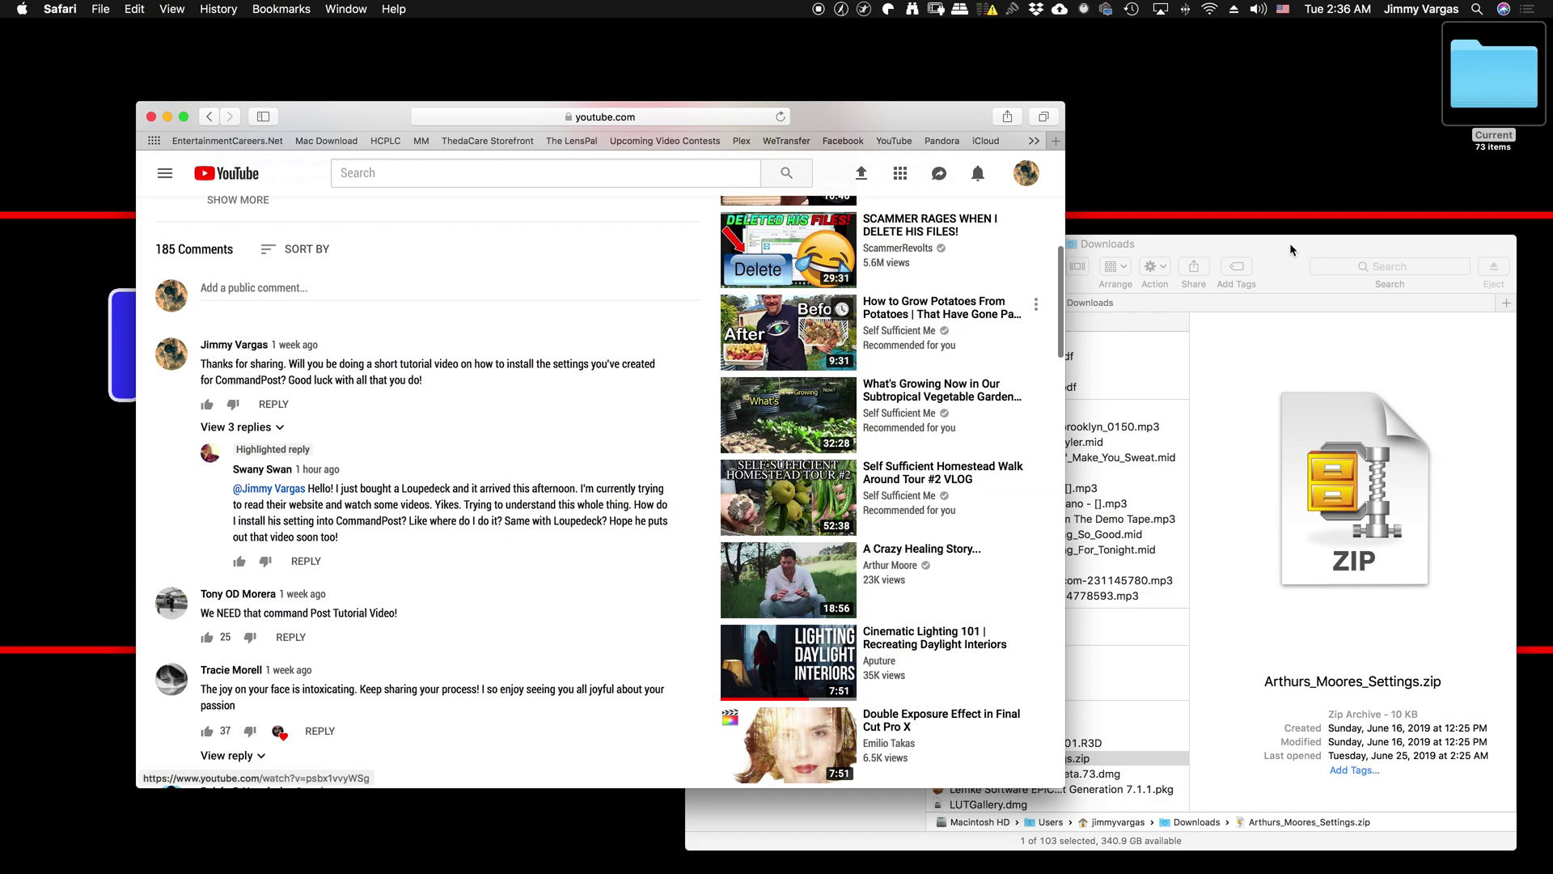
{"action": "left_click_drag", "start_coordinate": [1289, 243], "coordinate": [1022, 241]}
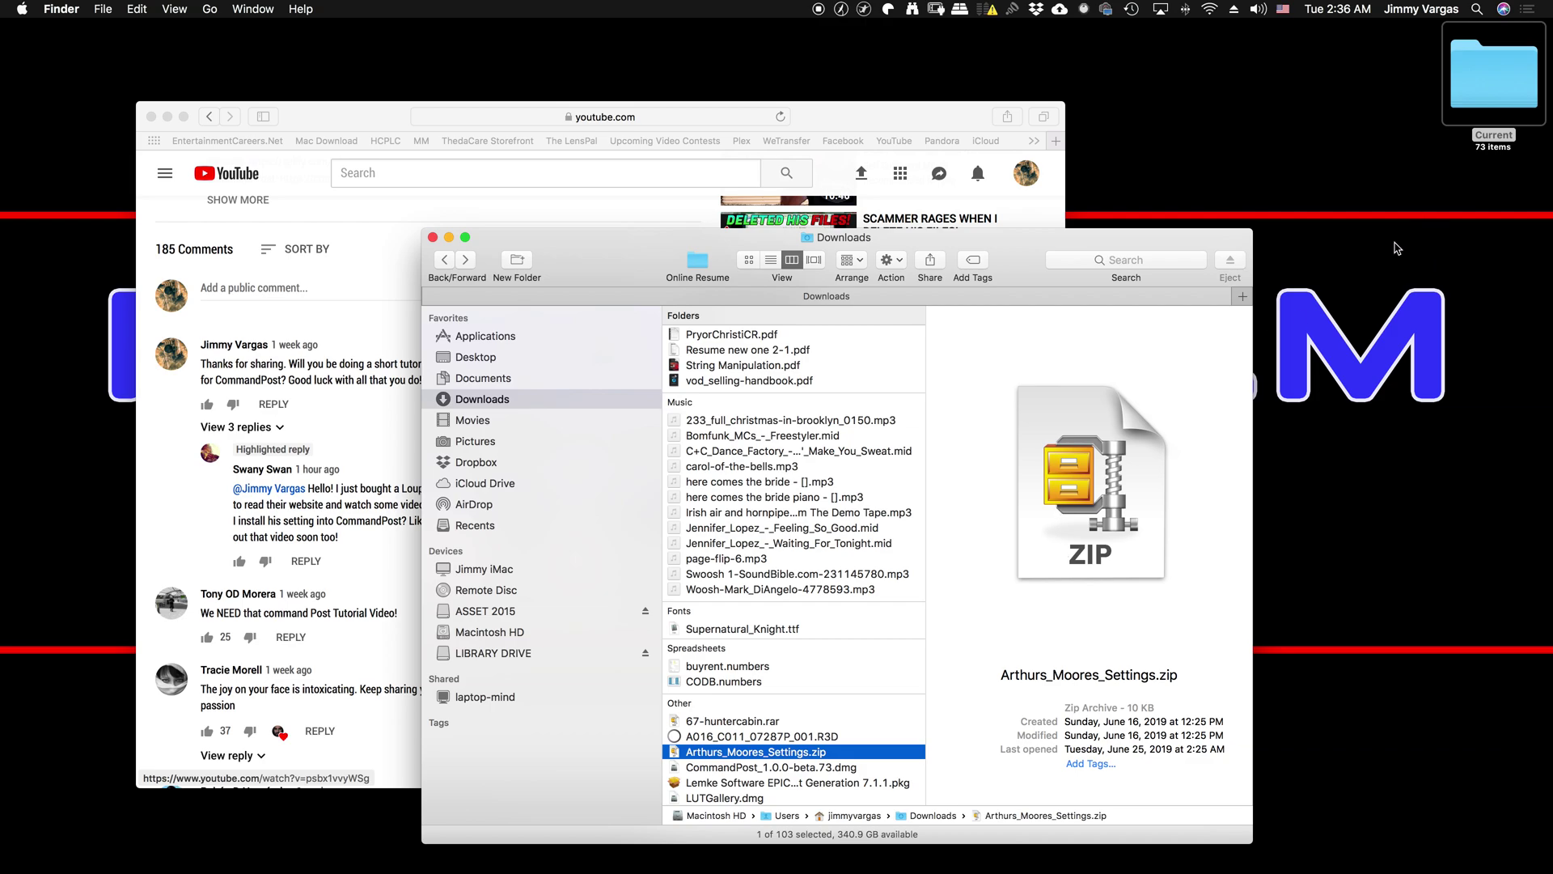
Create a new desktop folder named 'Arthurs Settings'
{"action": "right_click", "coordinate": [1422, 234]}
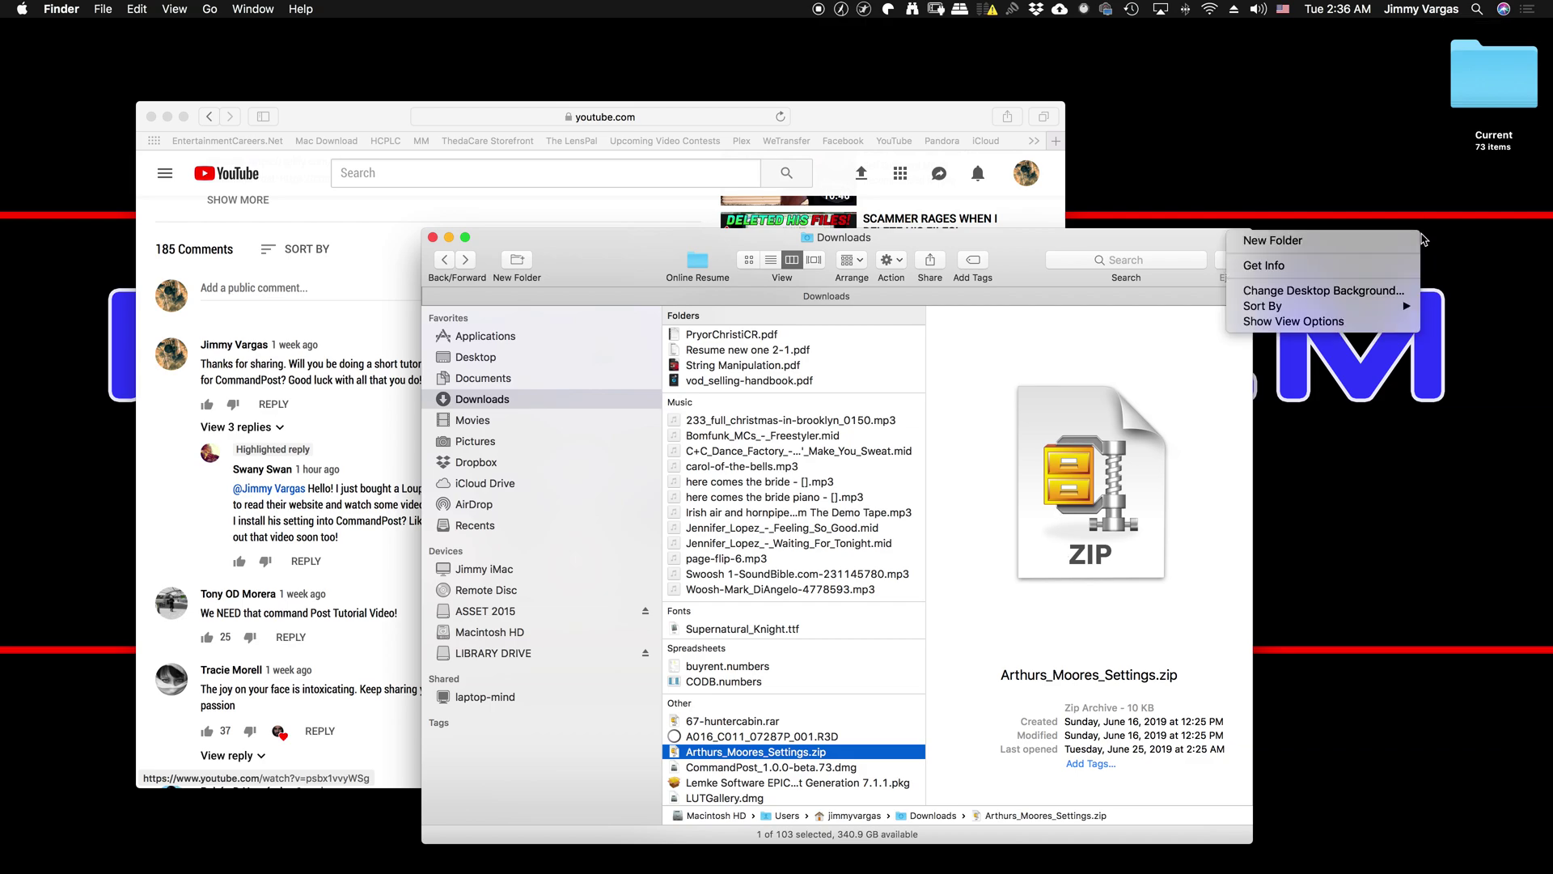
{"action": "left_click", "coordinate": [1364, 241]}
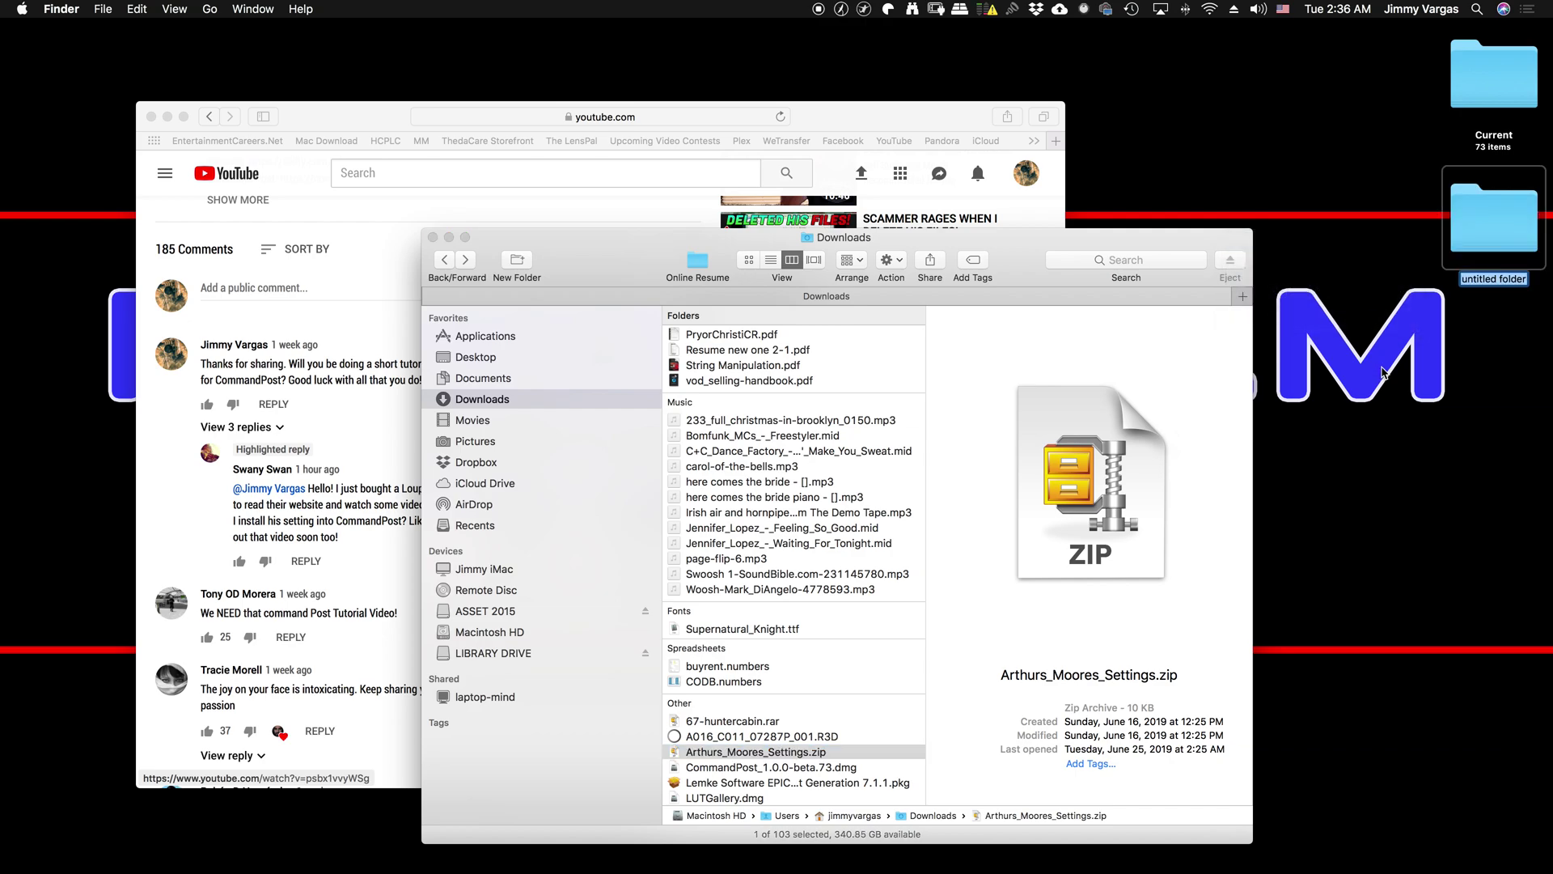
{"action": "type", "text": "Art"}
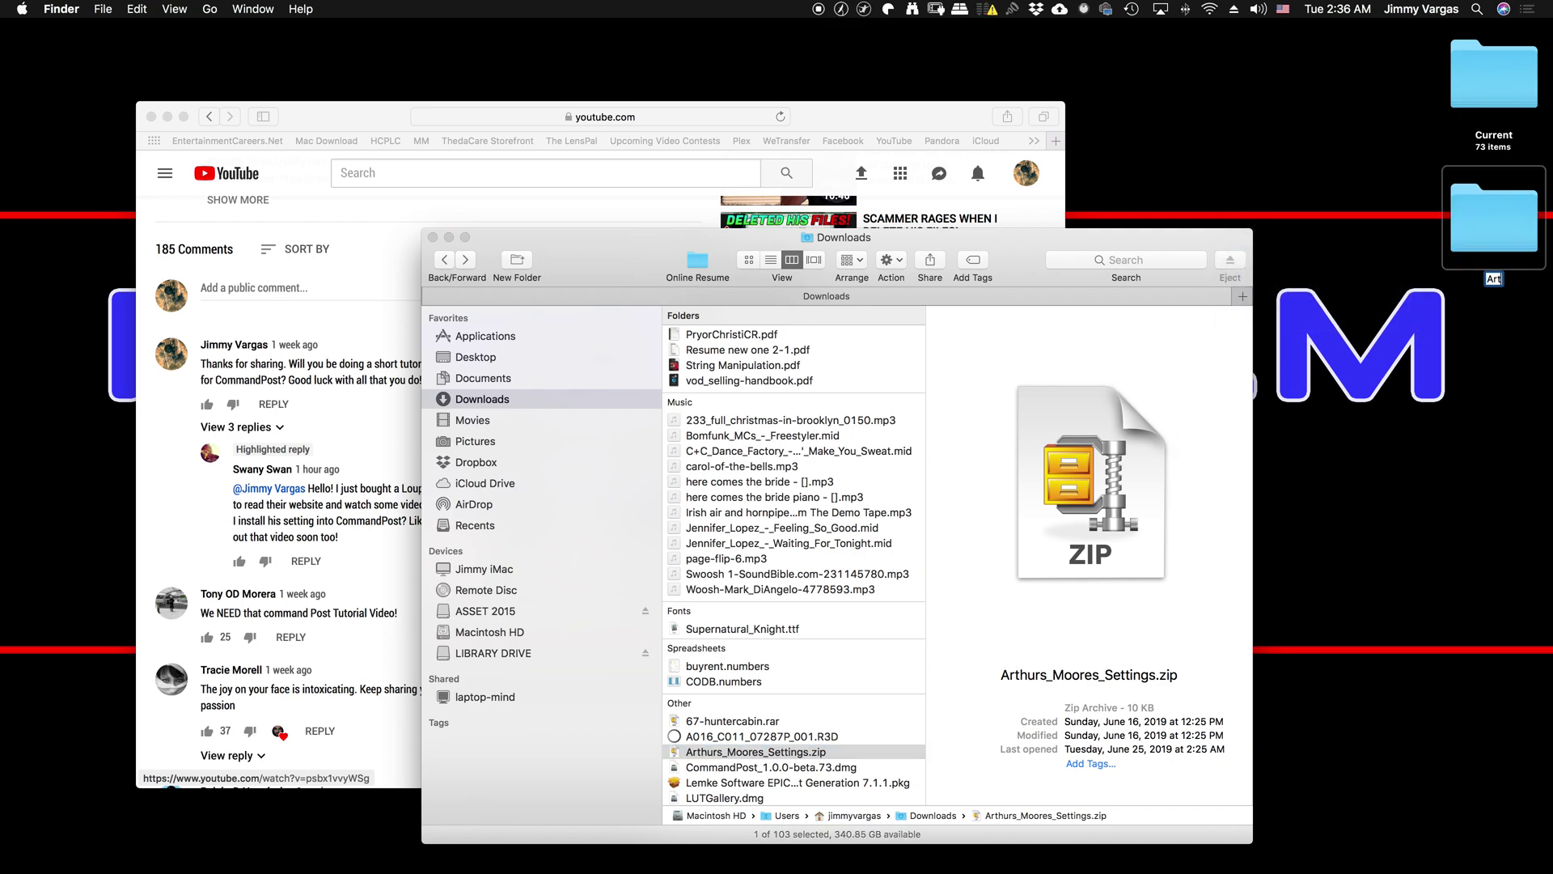
{"action": "type", "text": "hurs Settings"}
{"action": "key", "text": "Return"}
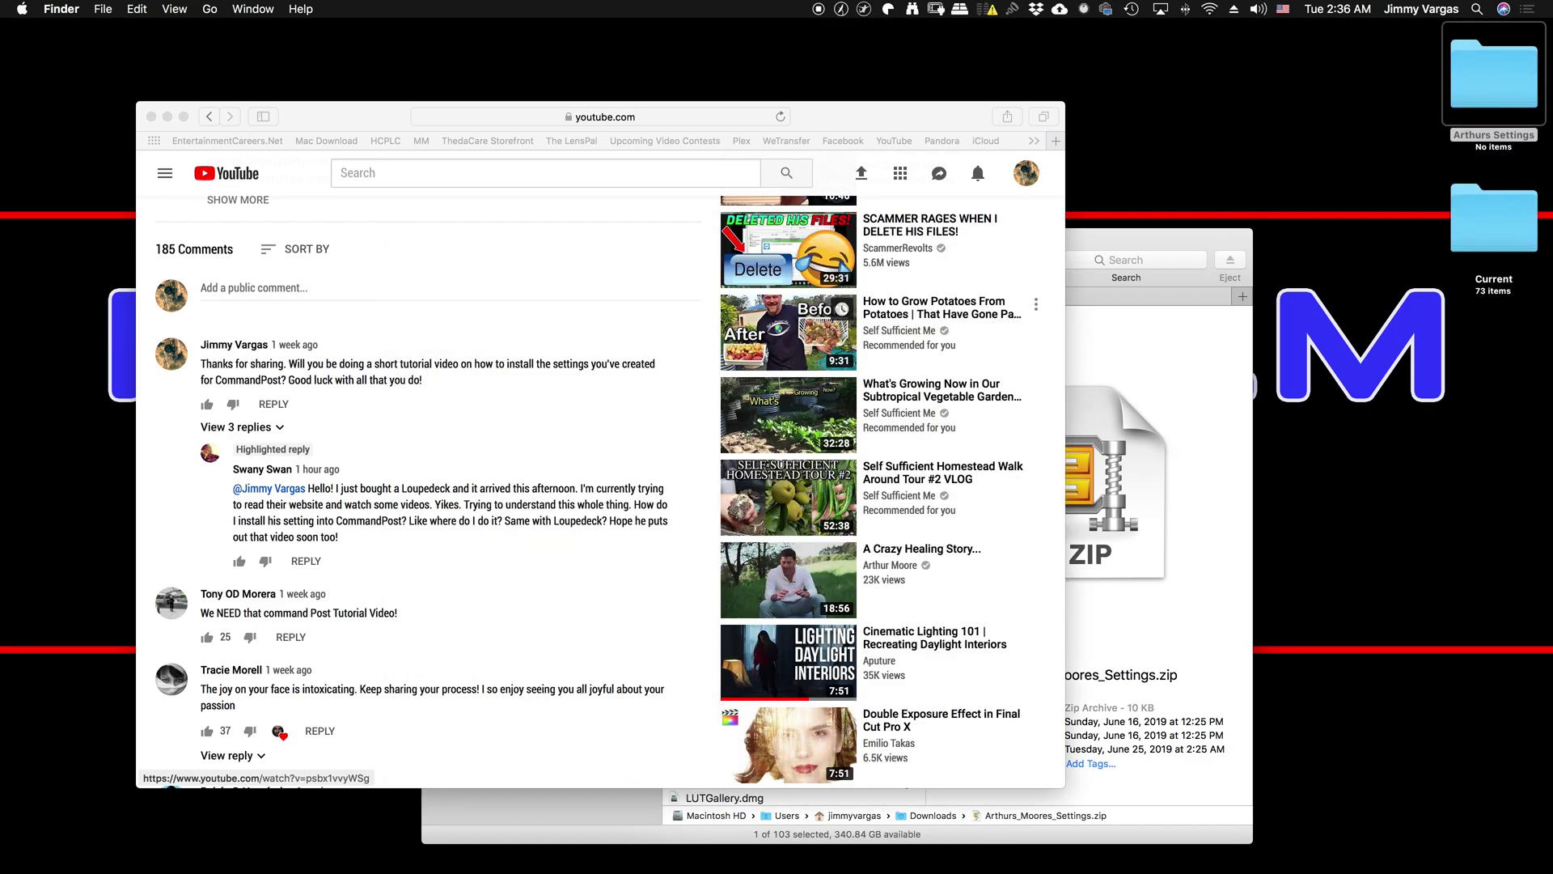
Open Arthurs Settings in its own window beside Downloads, then open Arthurs_Moores_Settings.zip
{"action": "double_click", "coordinate": [1479, 118]}
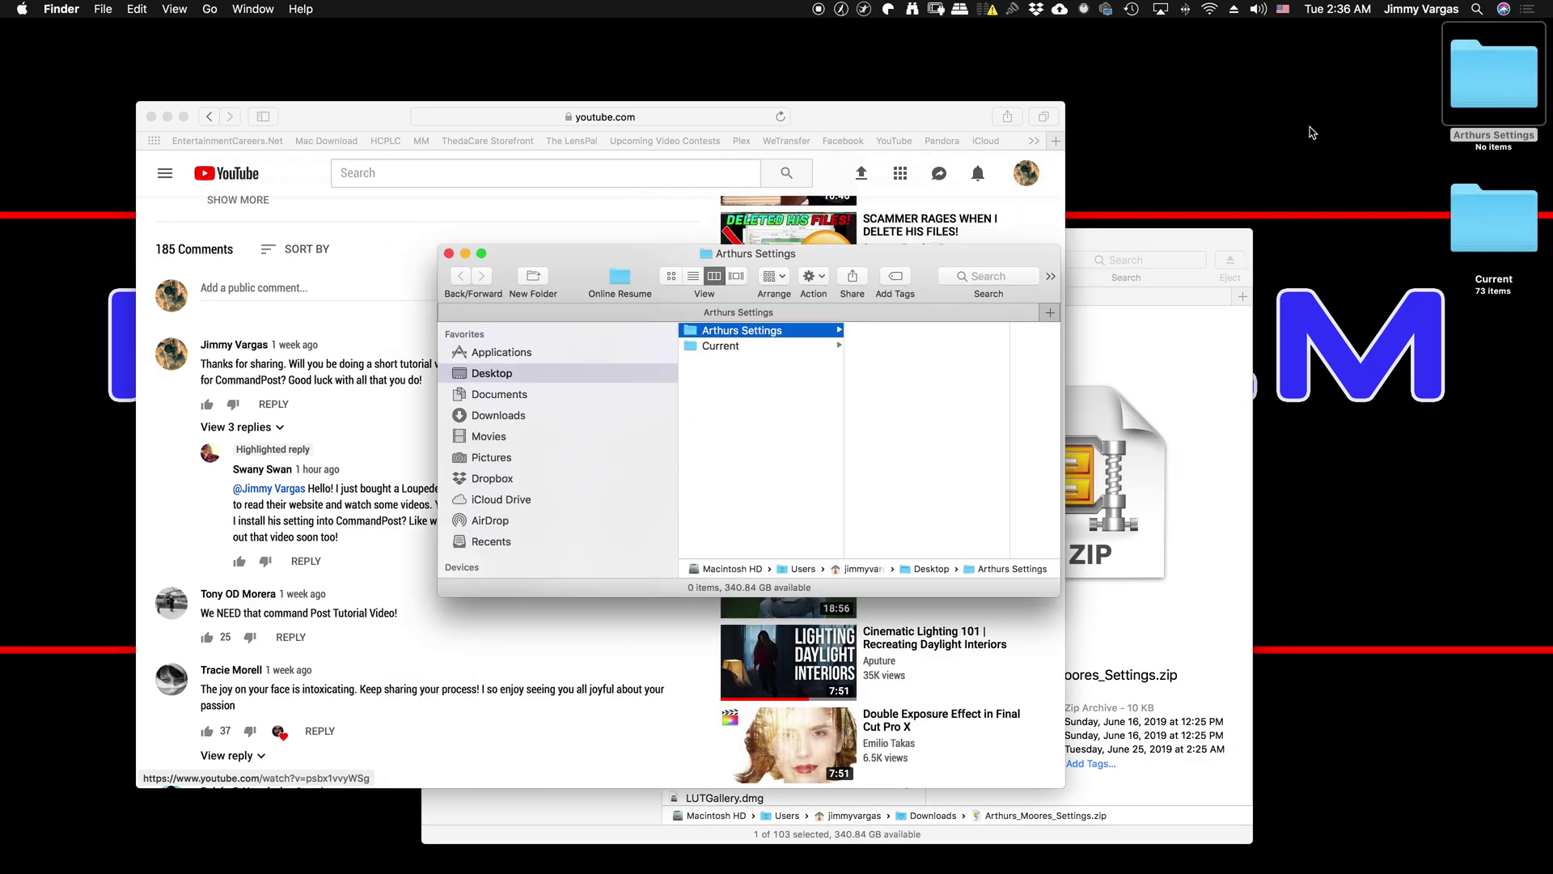
{"action": "left_click_drag", "start_coordinate": [988, 257], "coordinate": [1397, 102]}
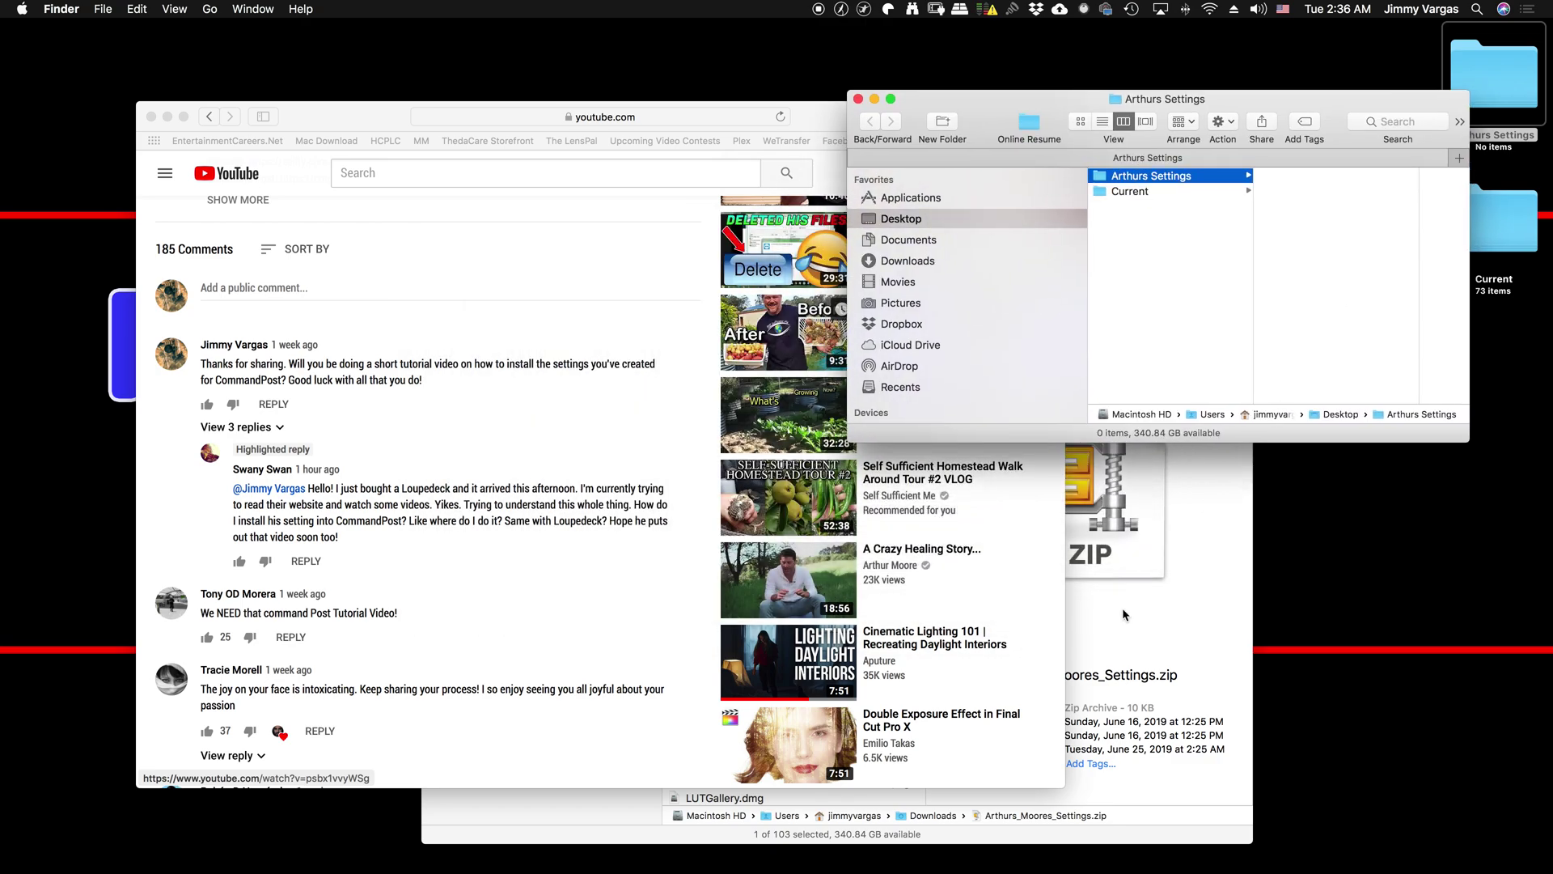
{"action": "left_click", "coordinate": [1088, 839]}
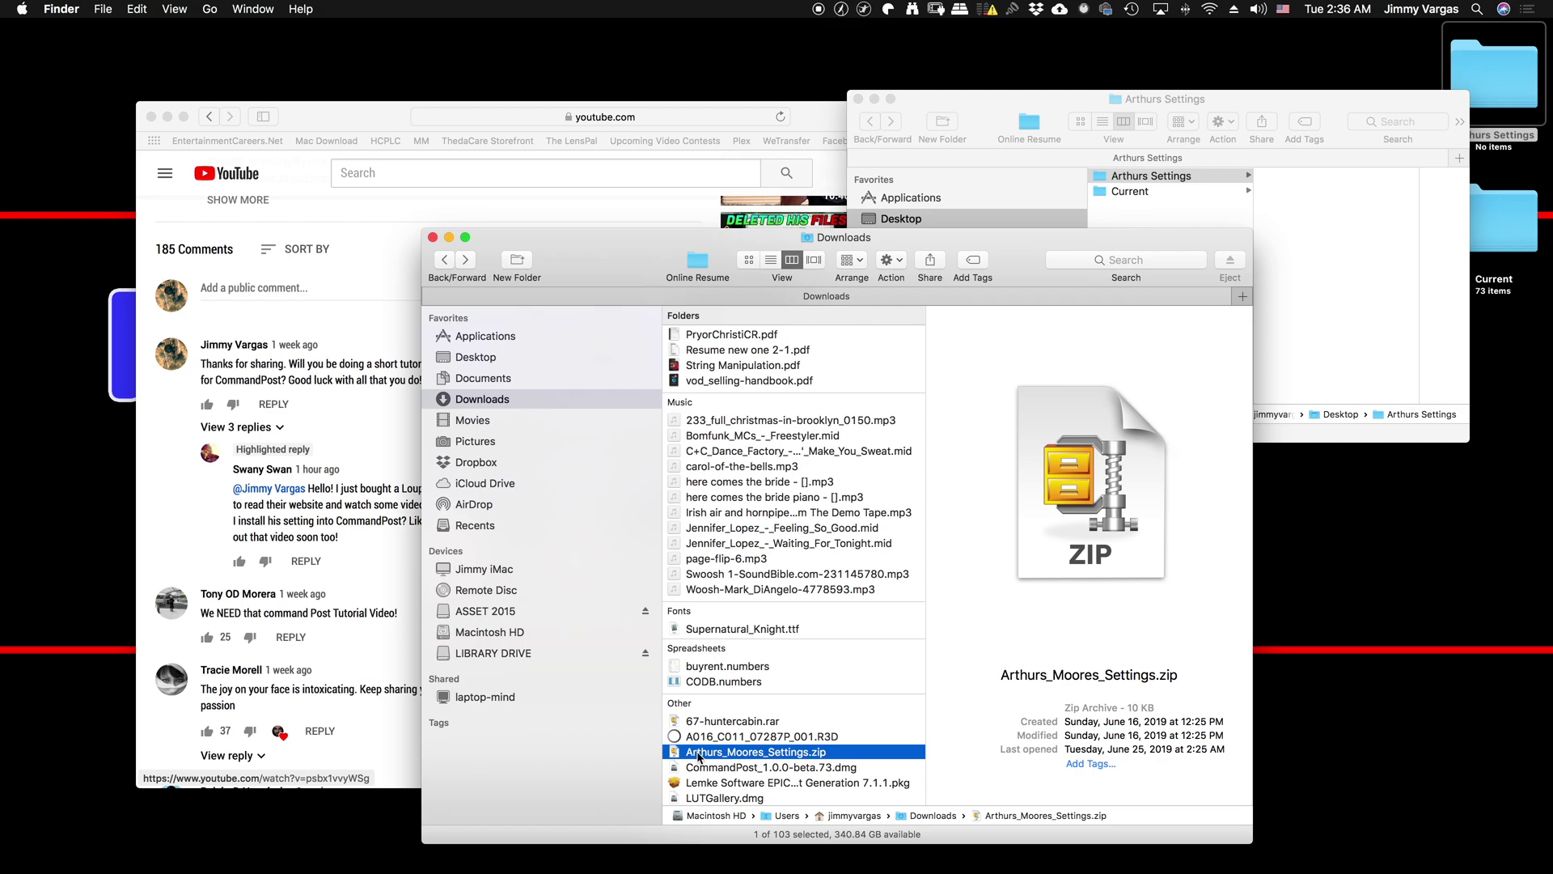
{"action": "double_click", "coordinate": [738, 752]}
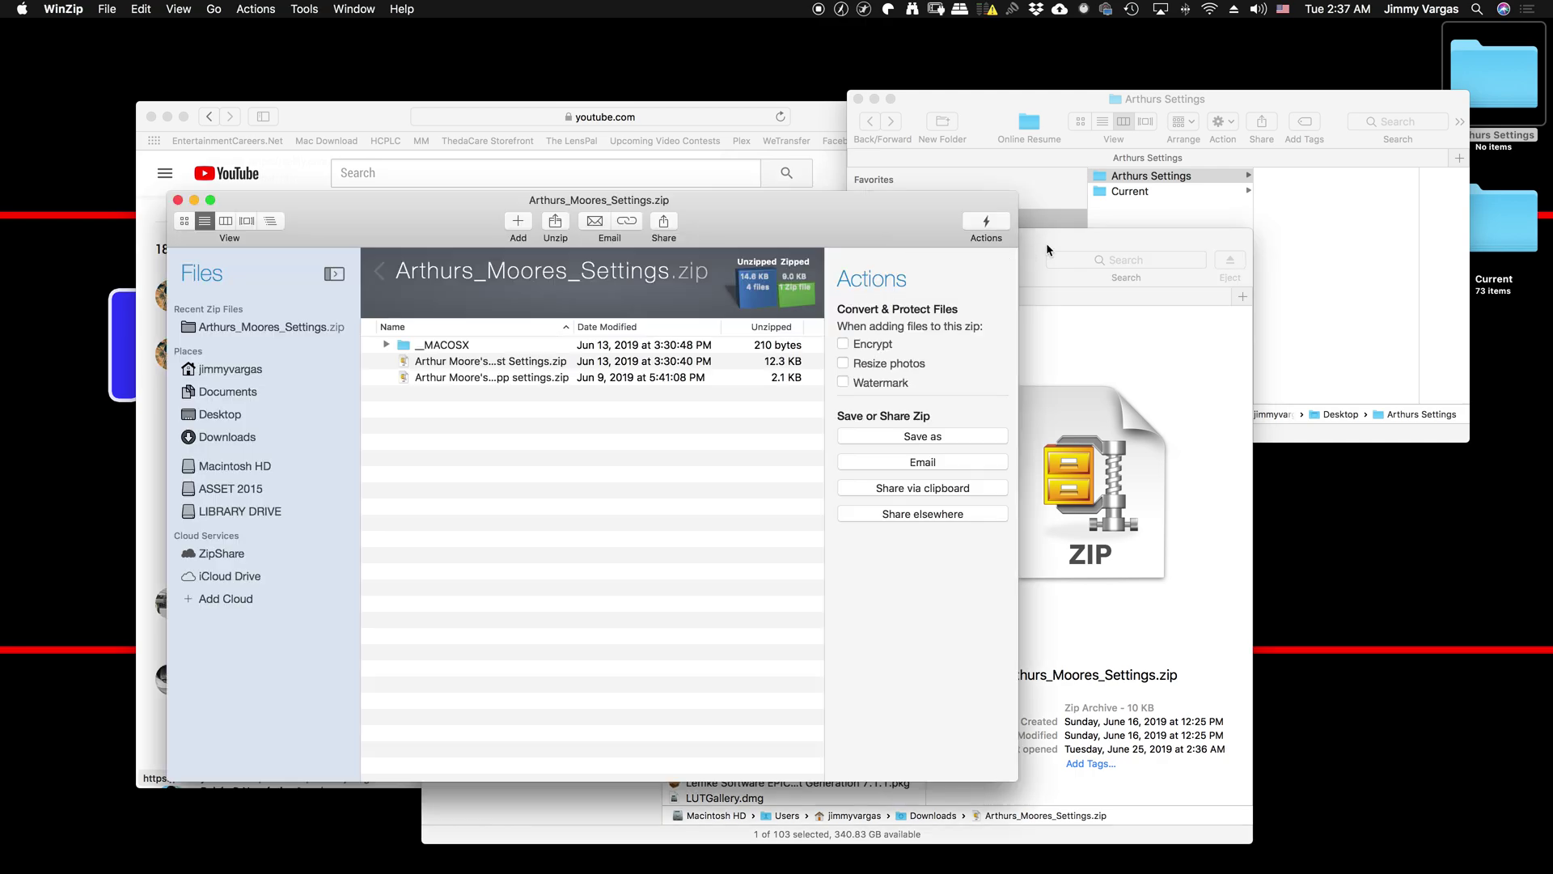
Arrange the archive window, widen the Name column, and preview the nested Loupedeck settings zip
{"action": "left_click_drag", "start_coordinate": [1047, 250], "coordinate": [1163, 411]}
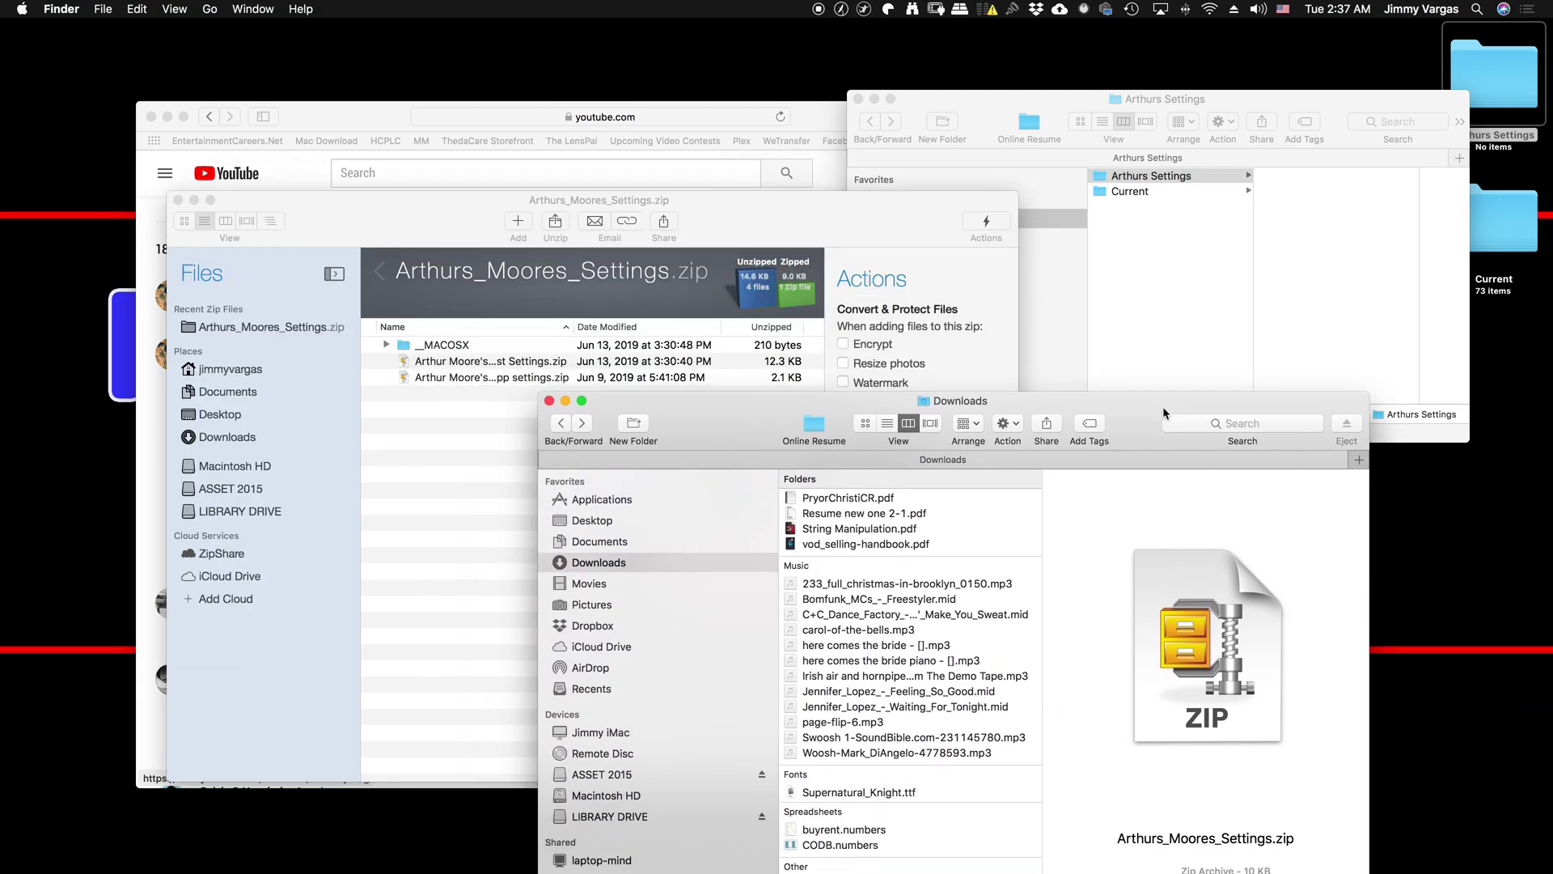
{"action": "mouse_move", "coordinate": [781, 208]}
{"action": "left_mouse_down"}
{"action": "mouse_move", "coordinate": [785, 139]}
{"action": "mouse_move", "coordinate": [757, 198]}
{"action": "left_mouse_up"}
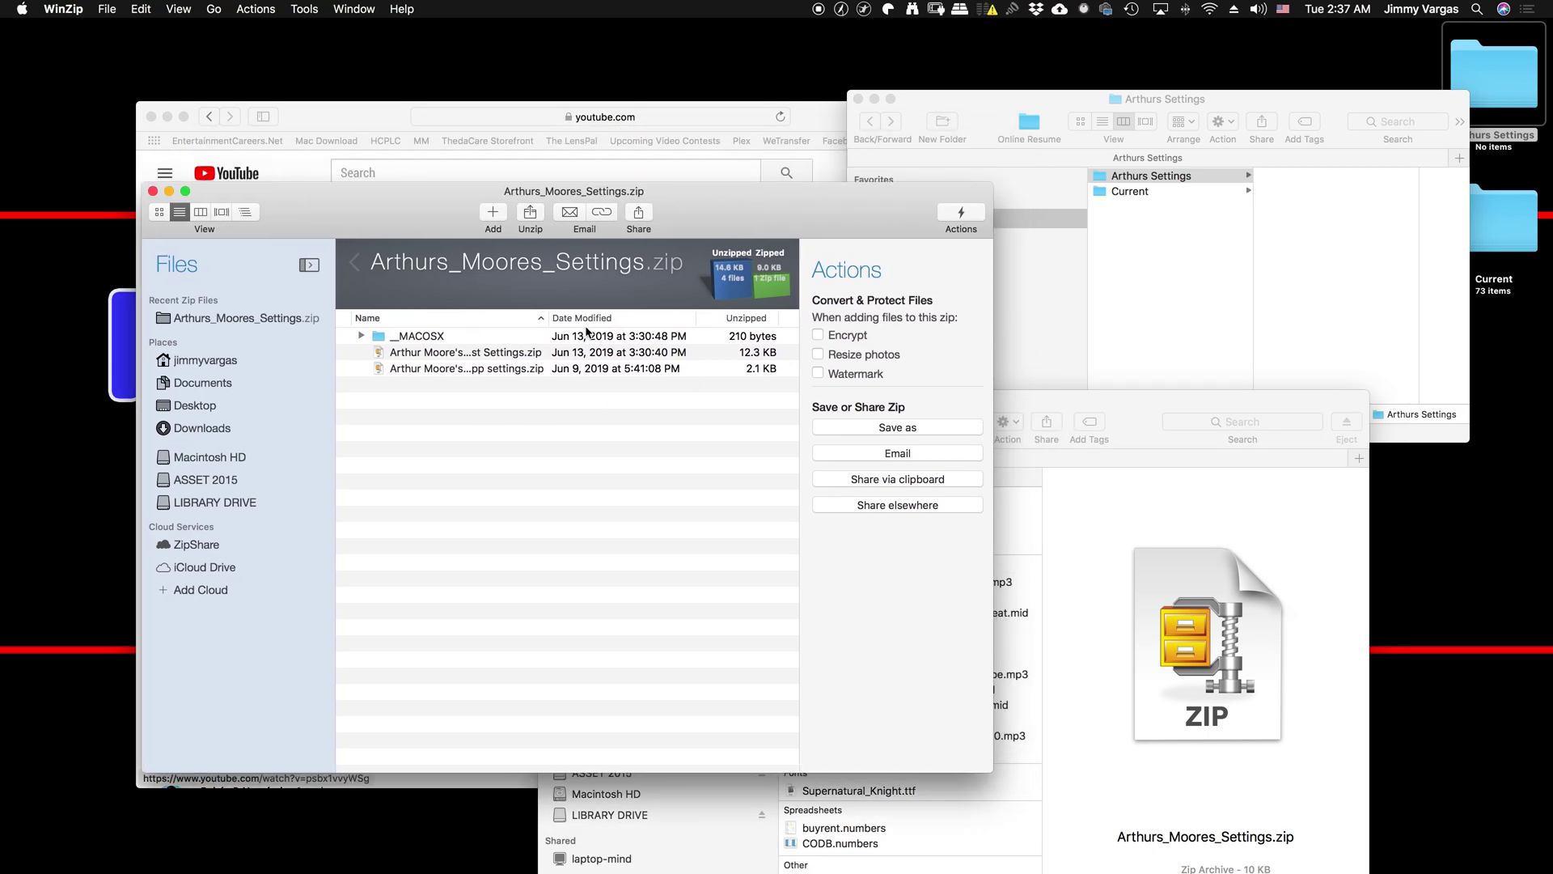
{"action": "left_click_drag", "start_coordinate": [549, 318], "coordinate": [639, 317]}
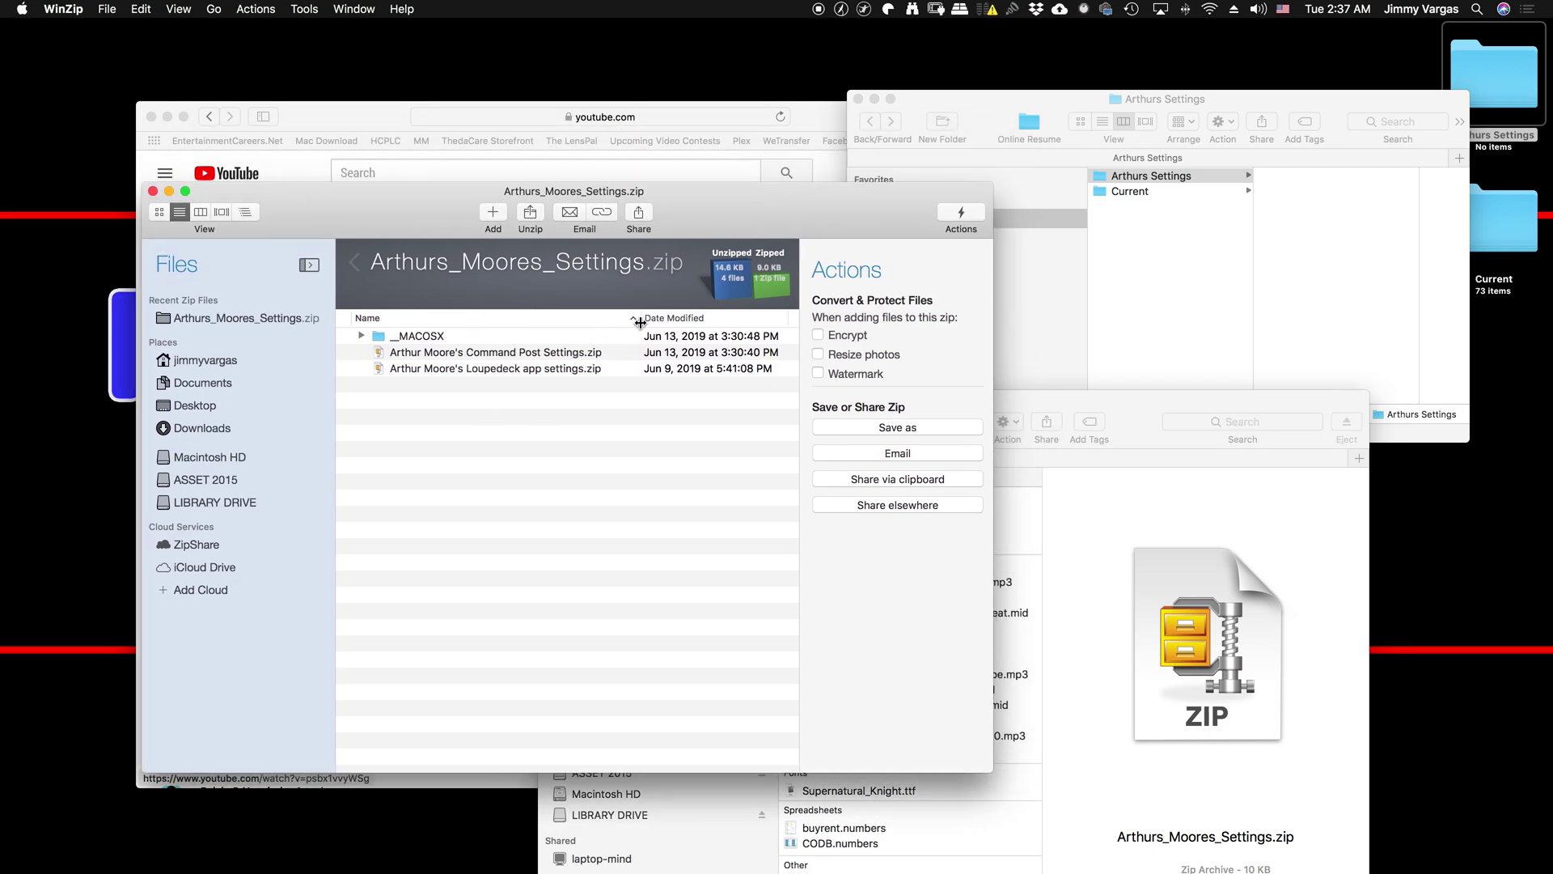
{"action": "double_click", "coordinate": [438, 369]}
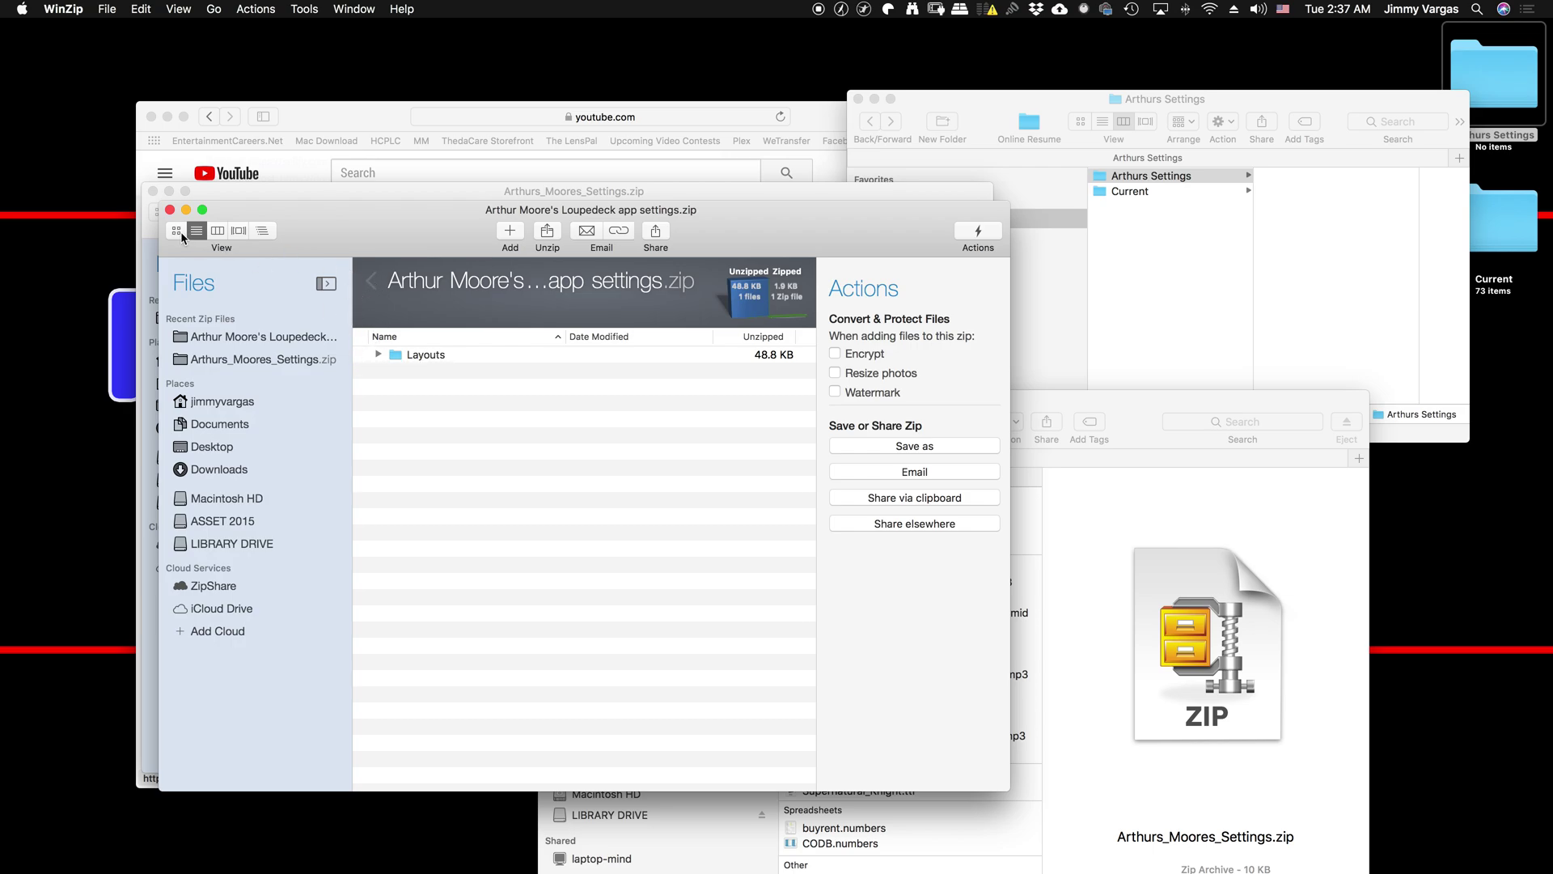
{"action": "key", "text": "super+w"}
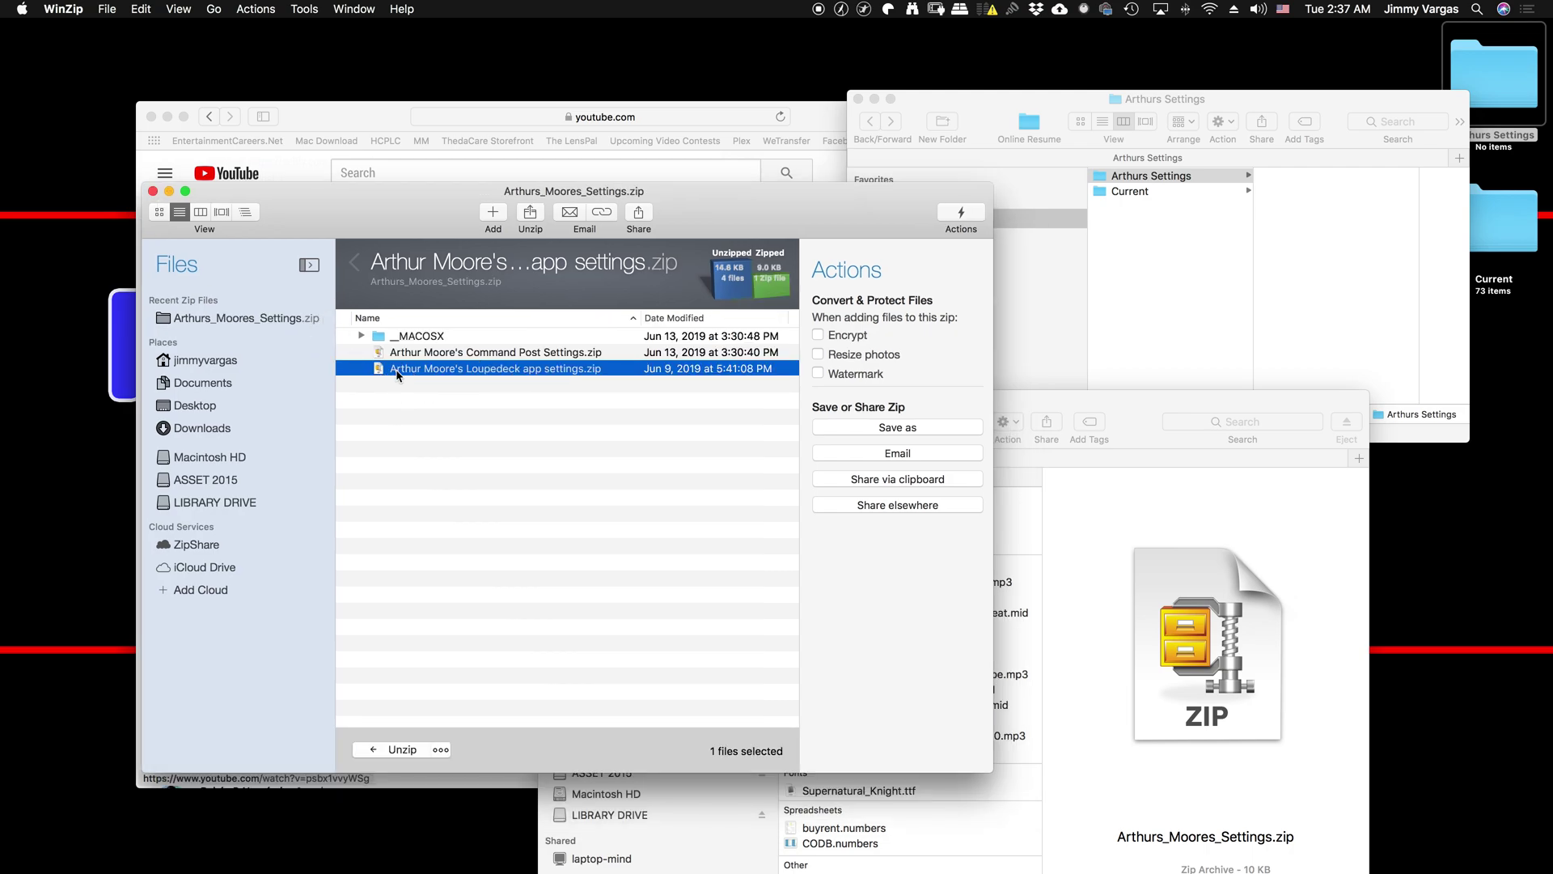
Copy the Loupedeck app settings zip into Arthurs Settings and open Command Post Settings.zip
{"action": "left_click_drag", "start_coordinate": [396, 374], "coordinate": [1282, 200]}
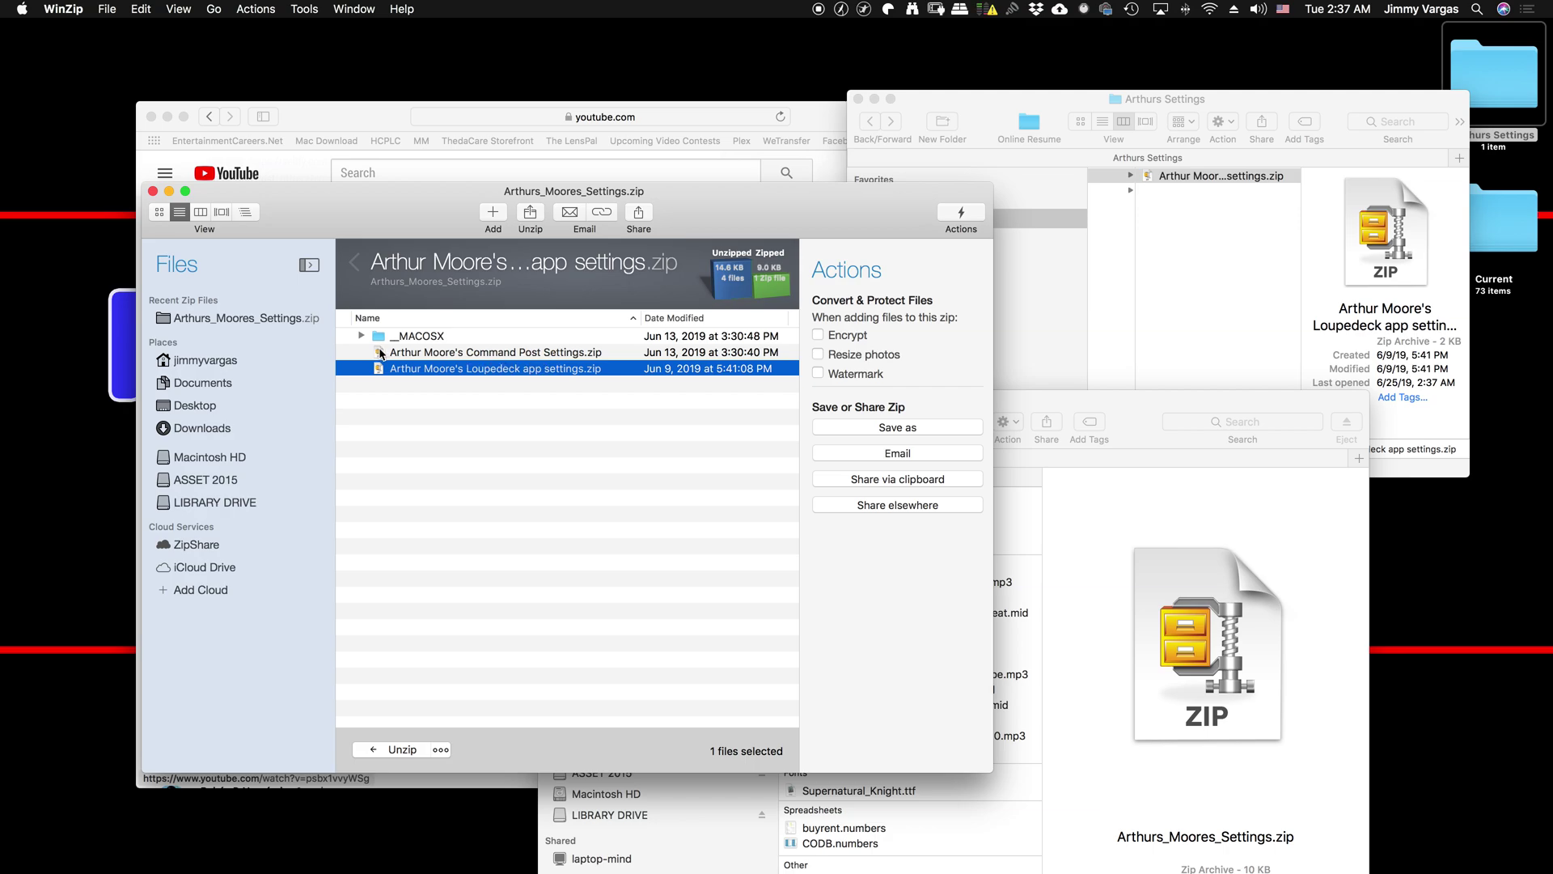
{"action": "double_click", "coordinate": [381, 353]}
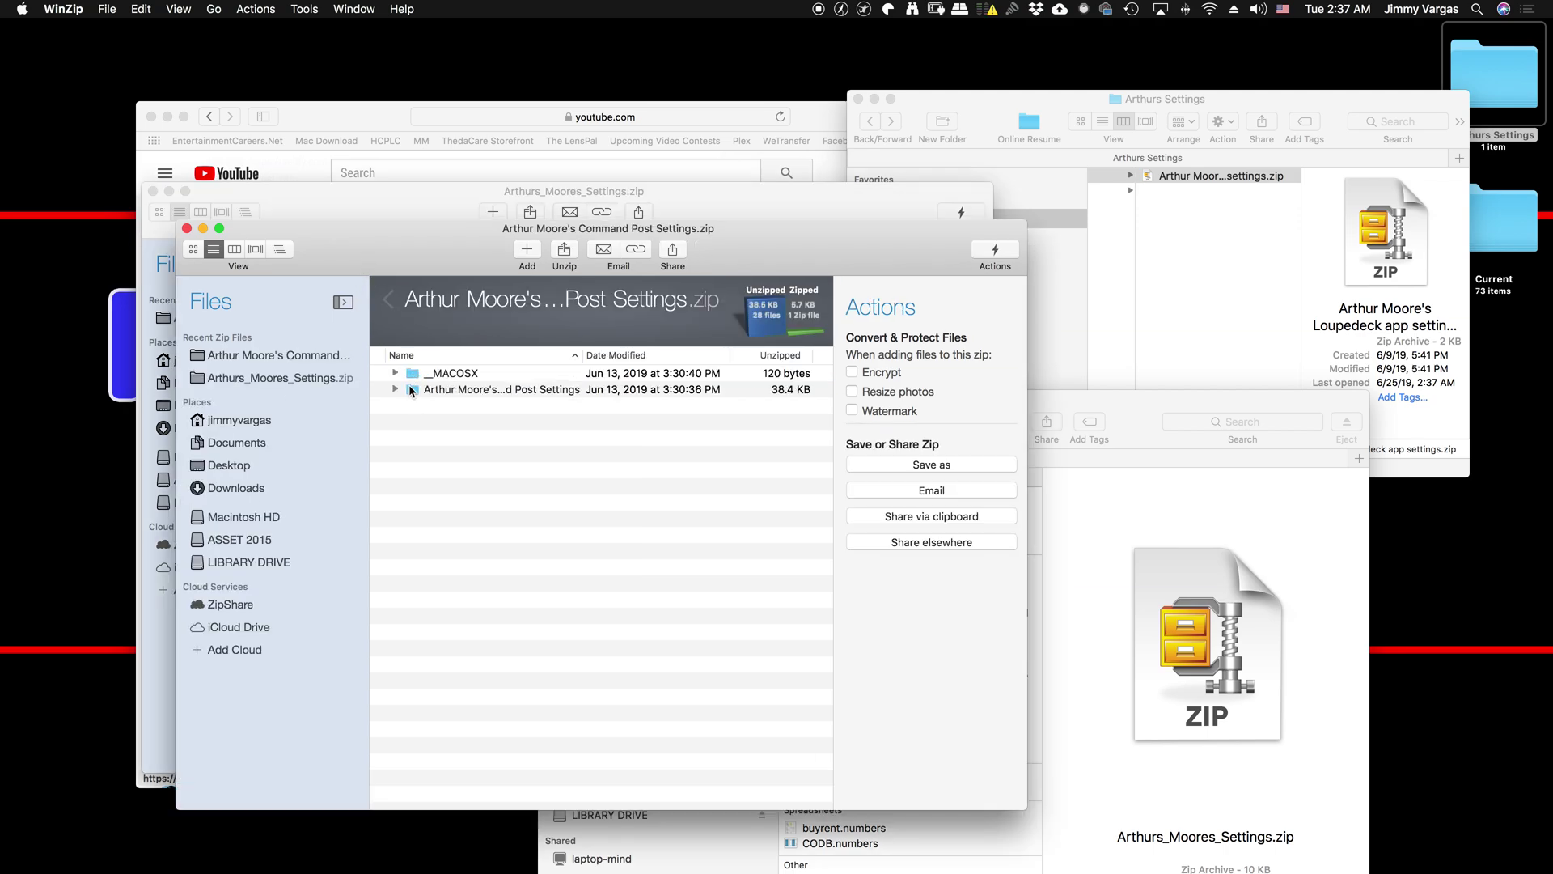
Drag the Command Post settings folder from the nested zip into Arthurs Settings
{"action": "left_click", "coordinate": [414, 392]}
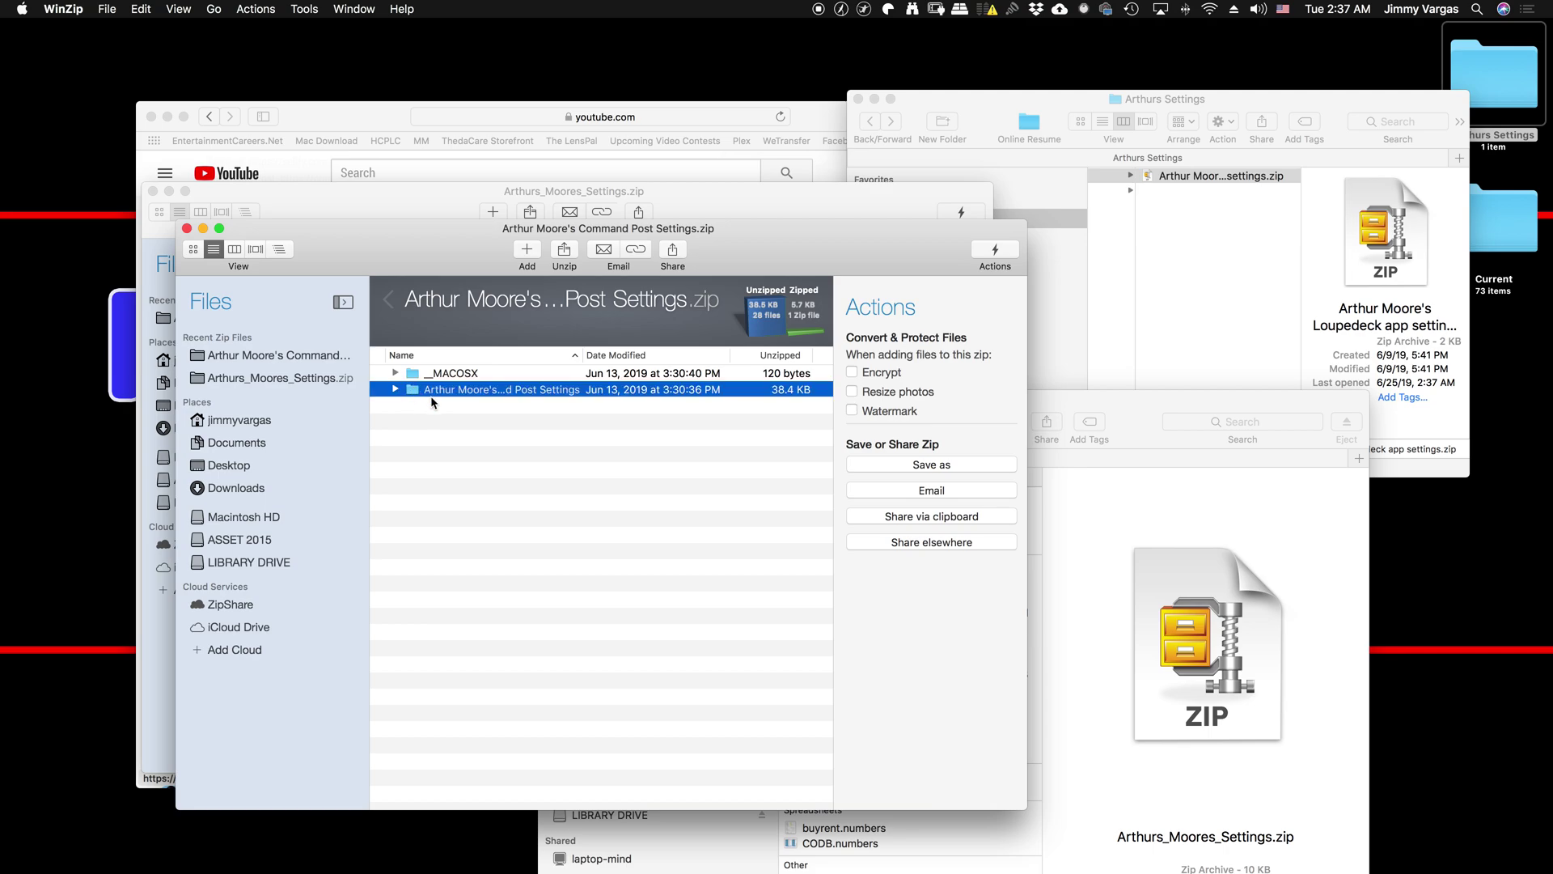
{"action": "scroll", "coordinate": [671, 503], "scroll_direction": "right", "scroll_amount": 3}
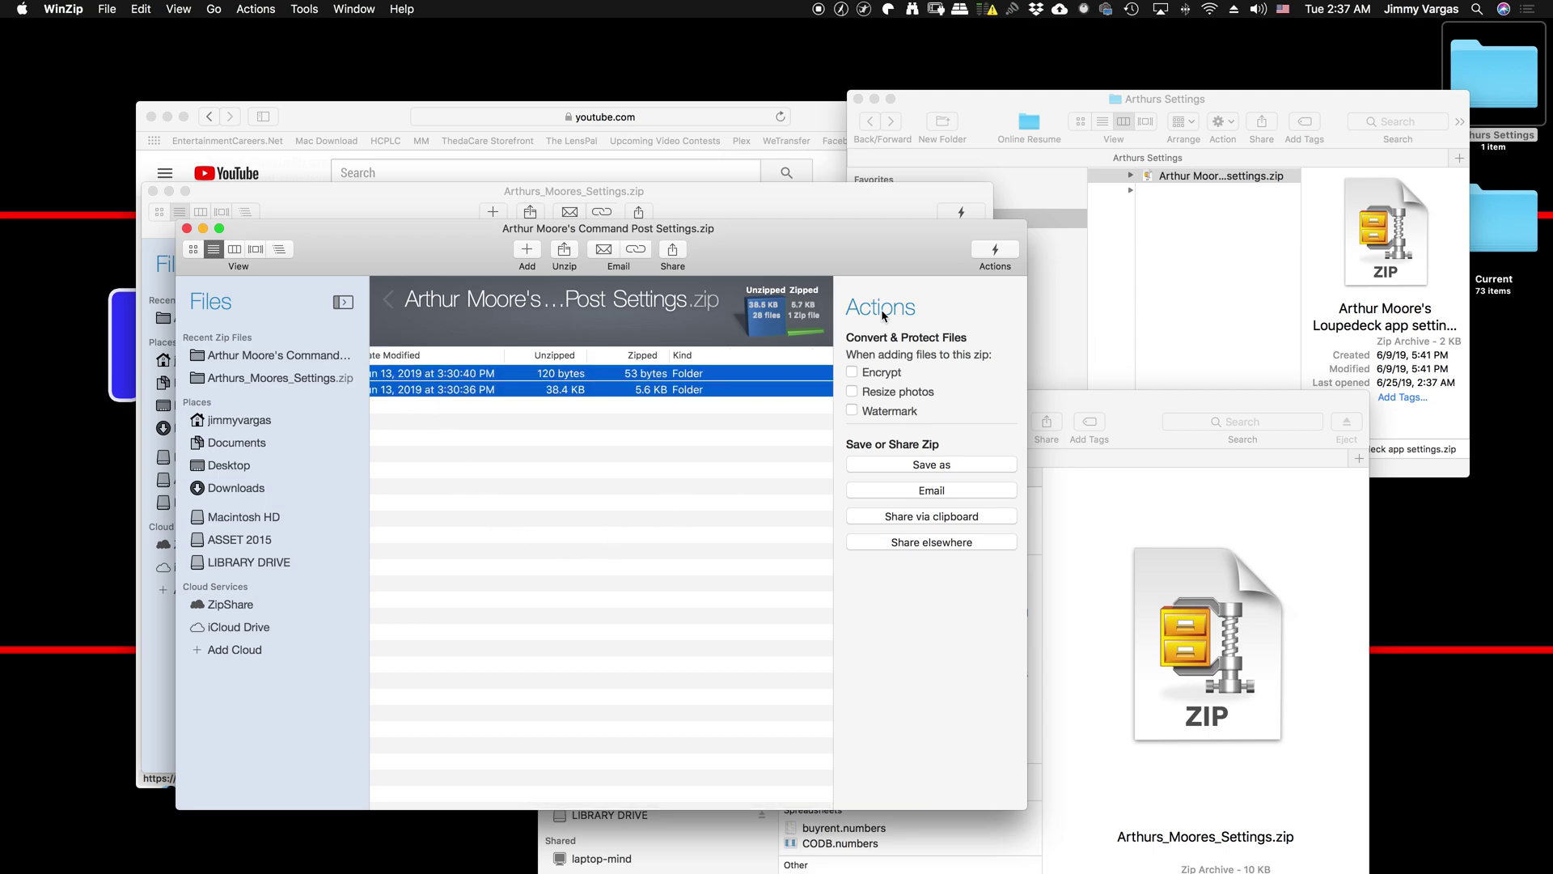
{"action": "scroll", "coordinate": [439, 472], "scroll_direction": "left", "scroll_amount": 3}
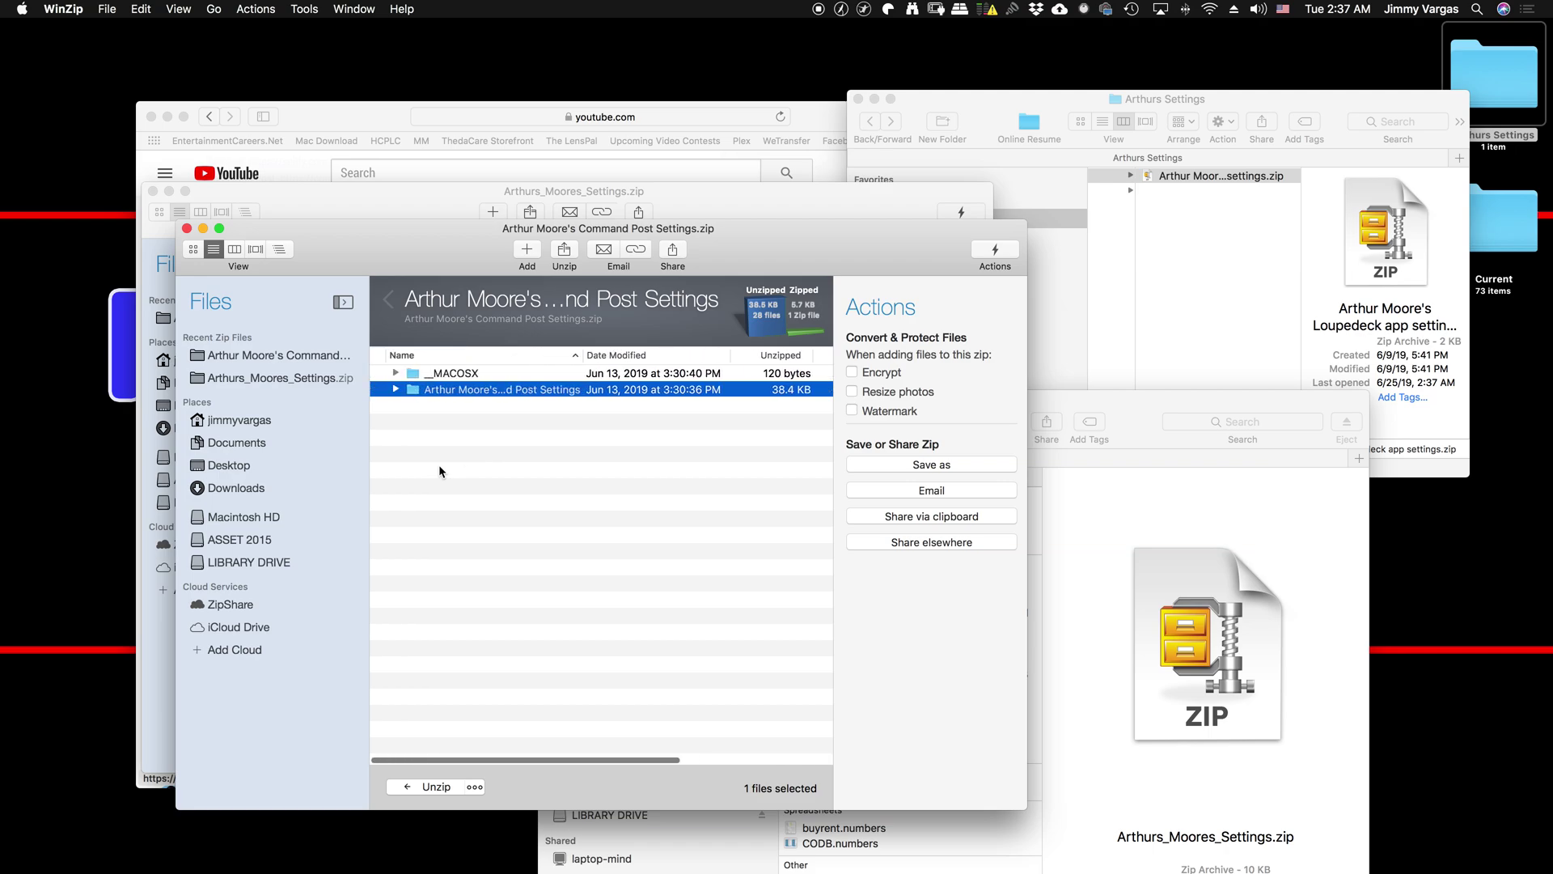
{"action": "left_click_drag", "start_coordinate": [419, 394], "coordinate": [1185, 312]}
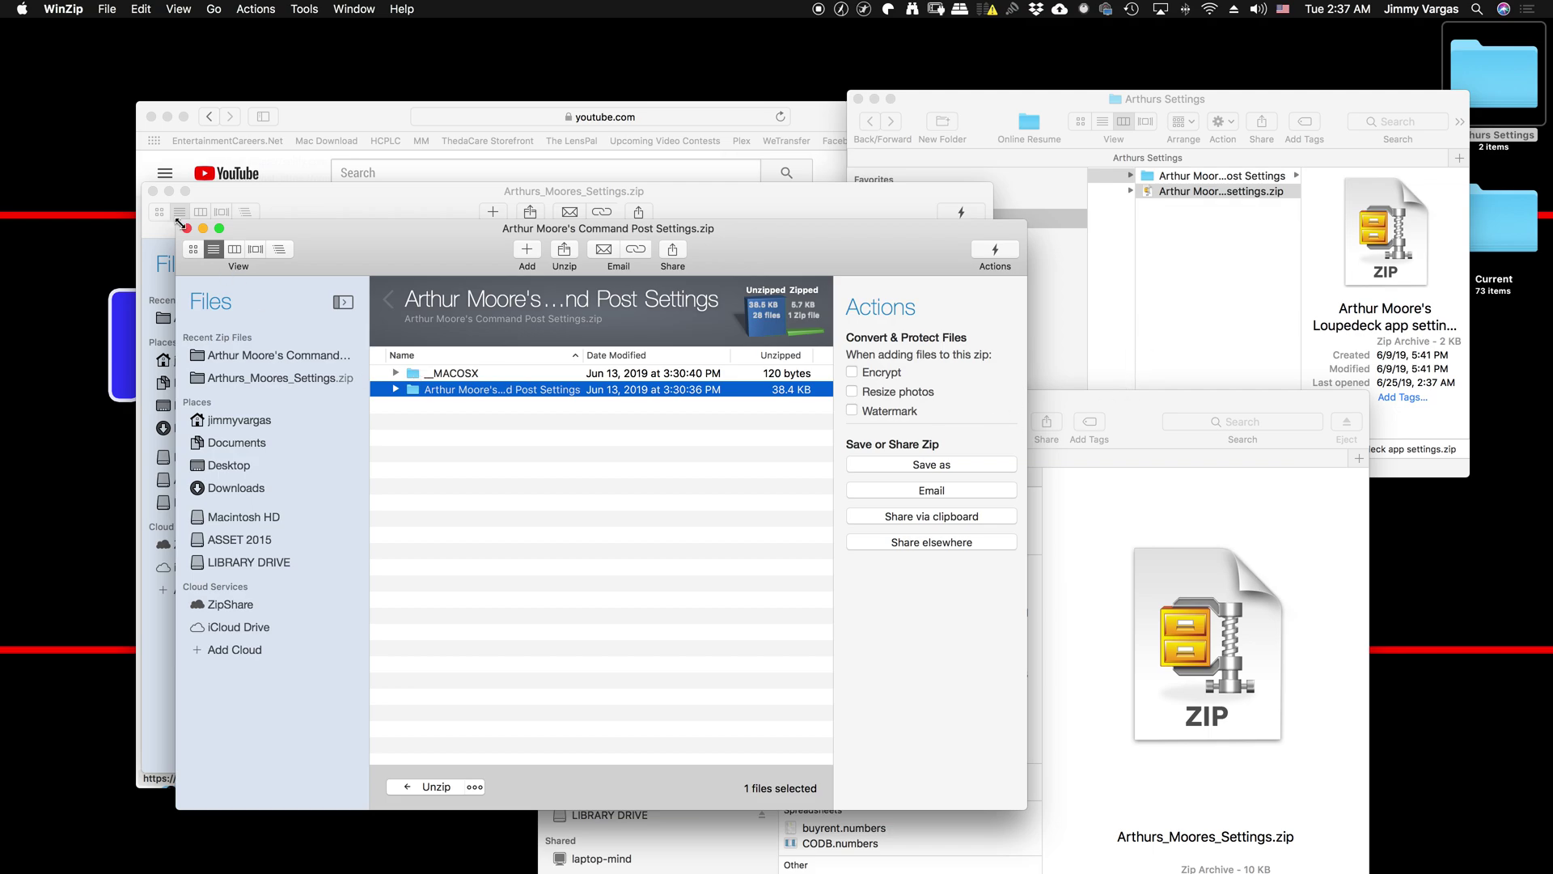
{"action": "left_click", "coordinate": [186, 229]}
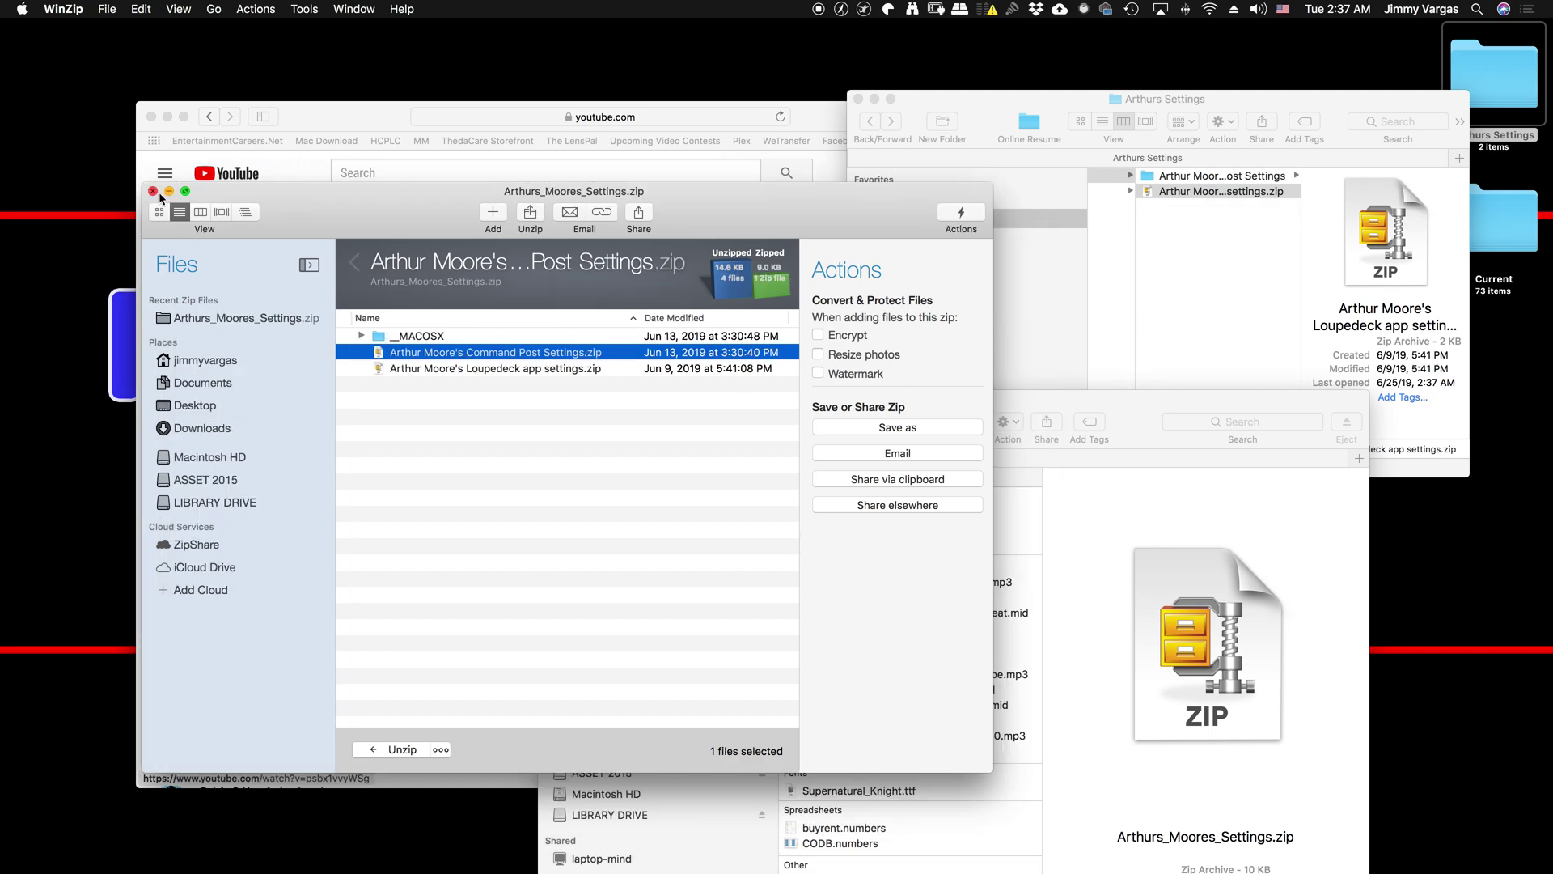
{"action": "left_click", "coordinate": [153, 192]}
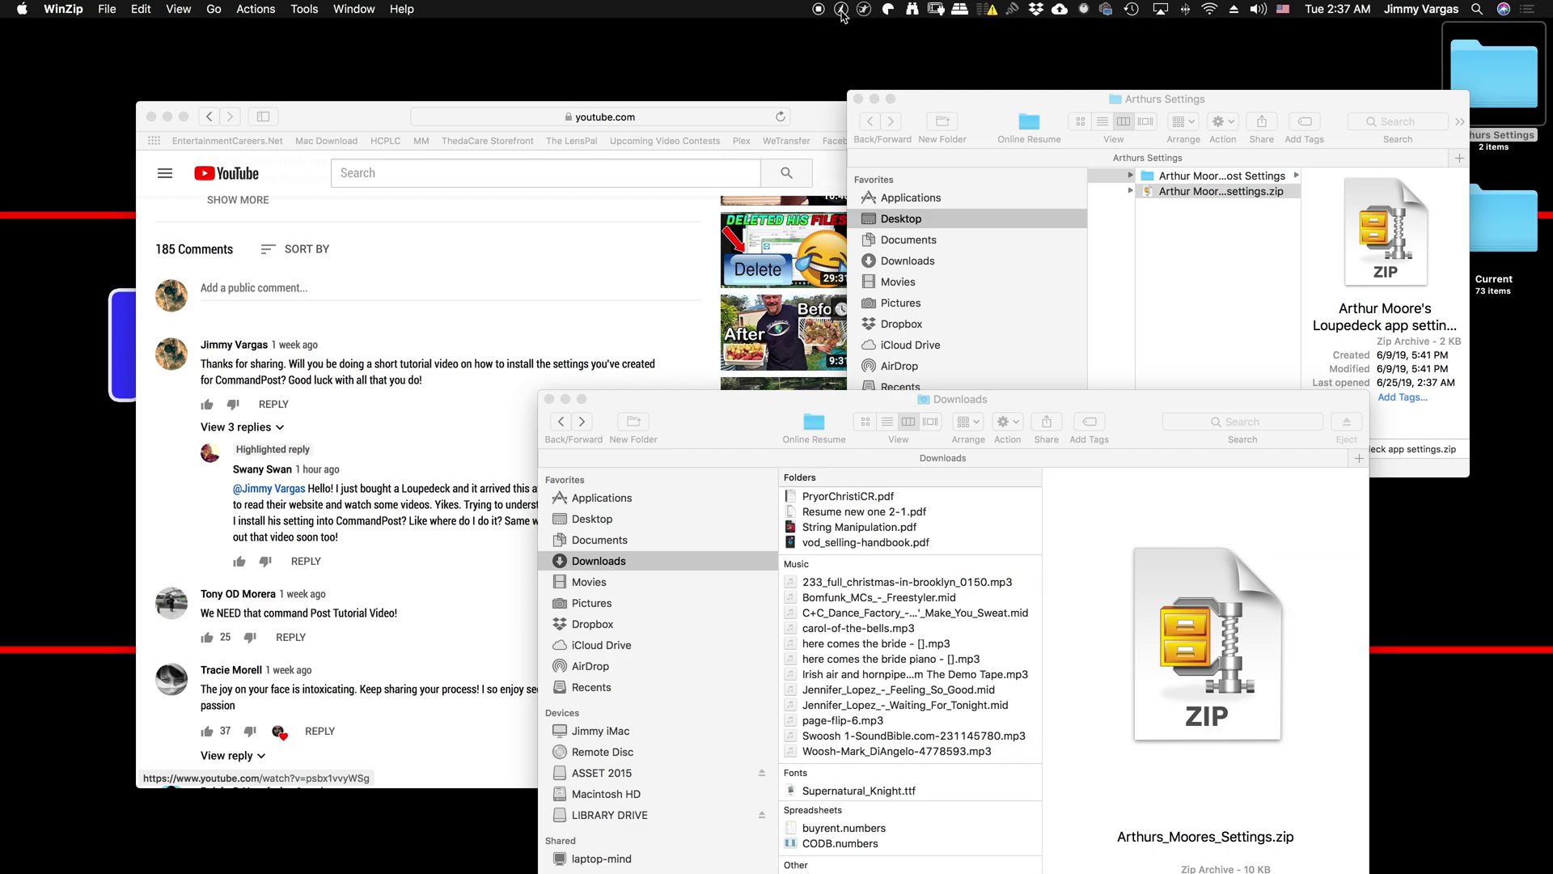
{"action": "left_click", "coordinate": [842, 9]}
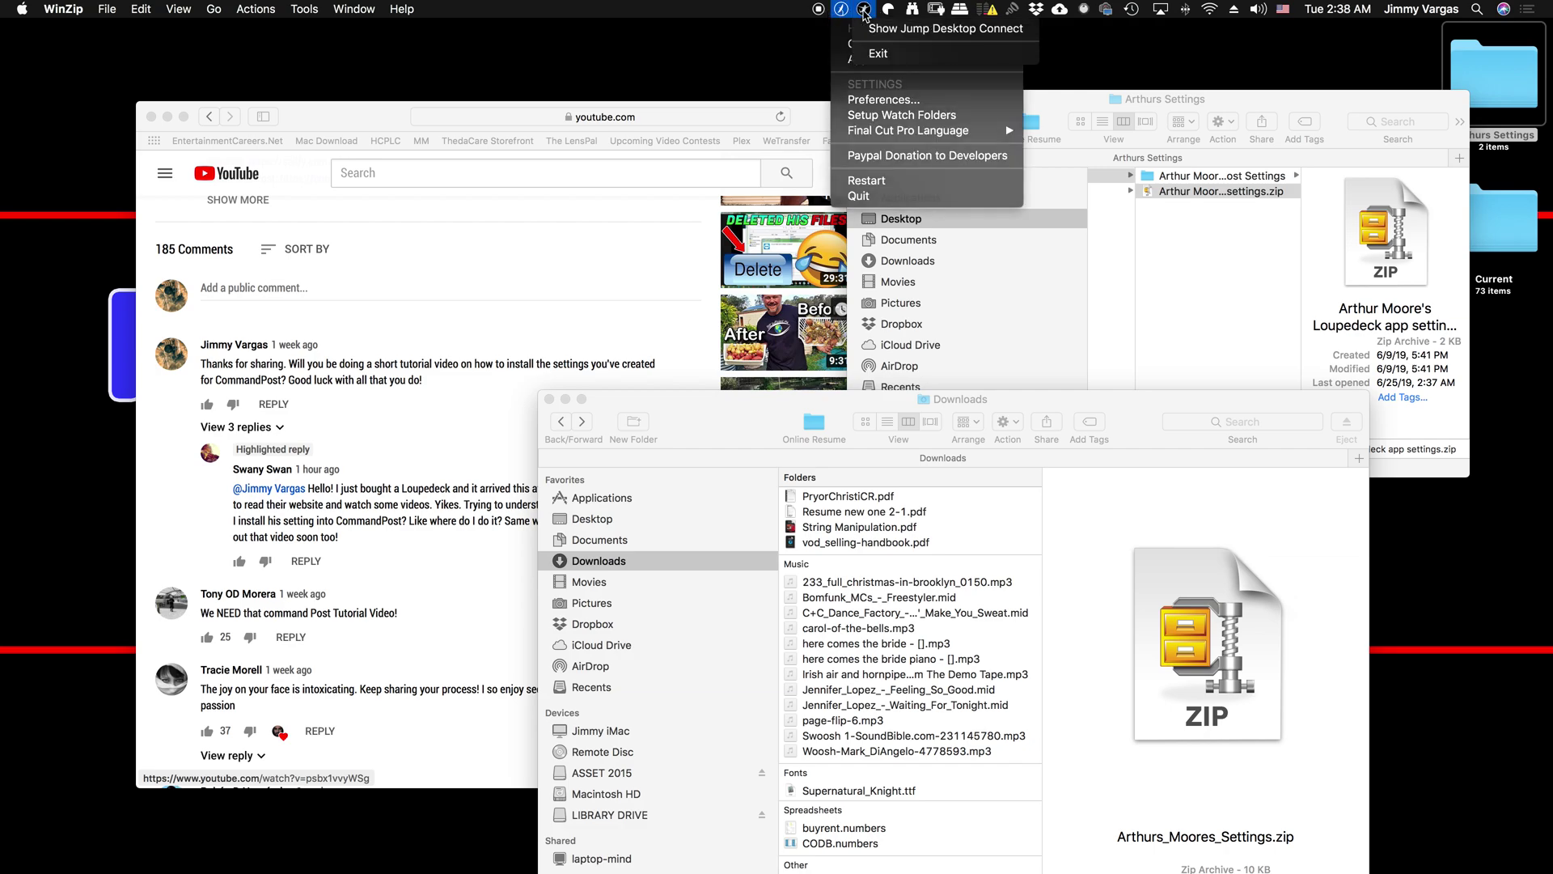
Import the Loupedeck app settings zip's Final Cut Pro layout via Loupedeck Setup, then close it
{"action": "mouse_move", "coordinate": [896, 15]}
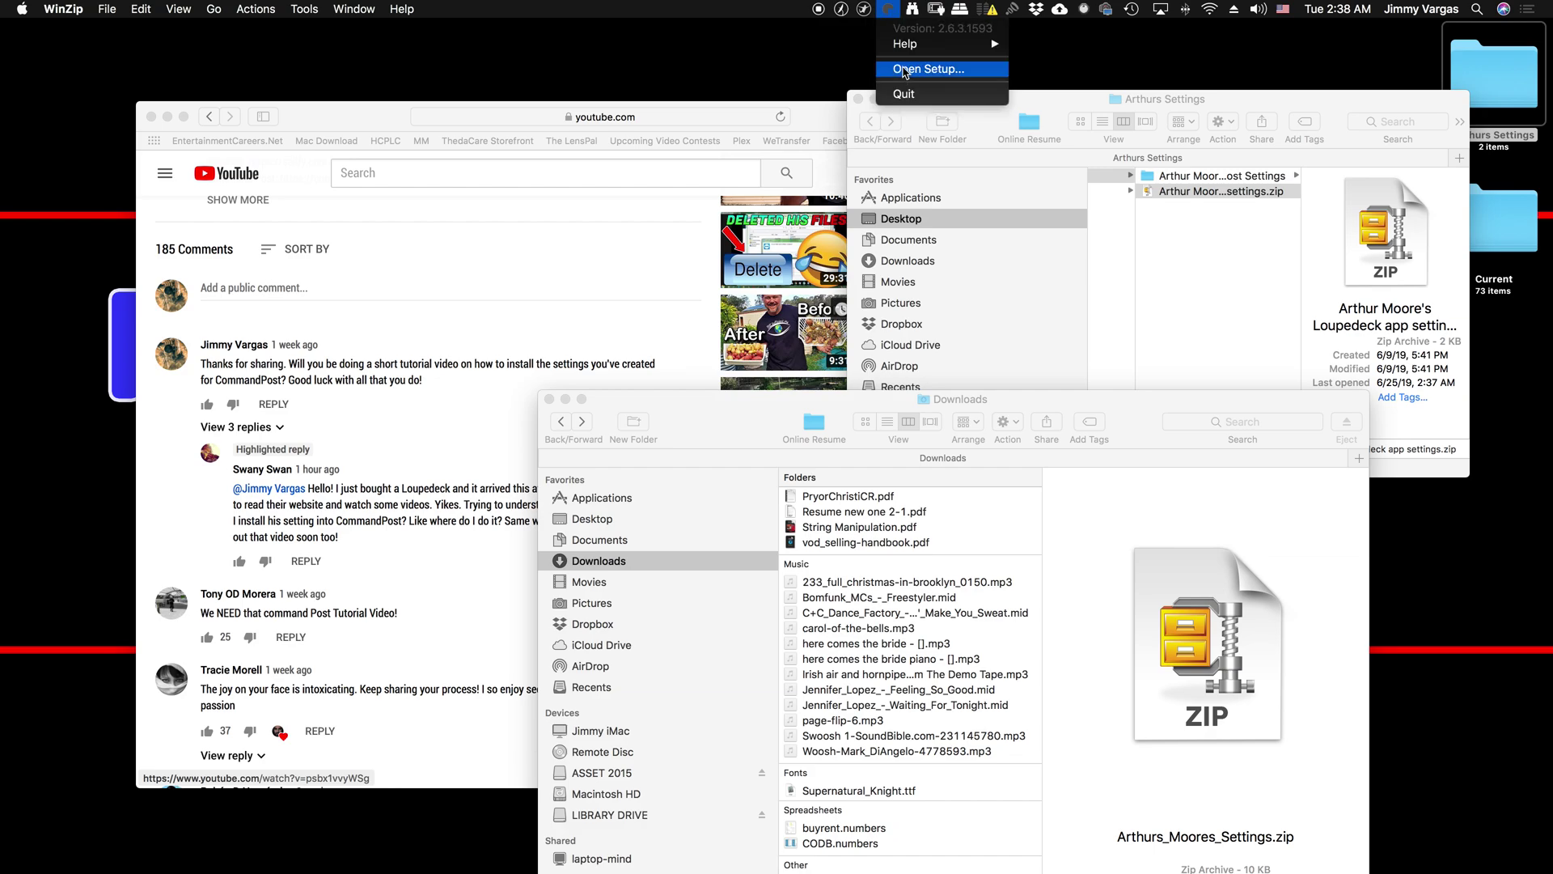
{"action": "left_click", "coordinate": [904, 72]}
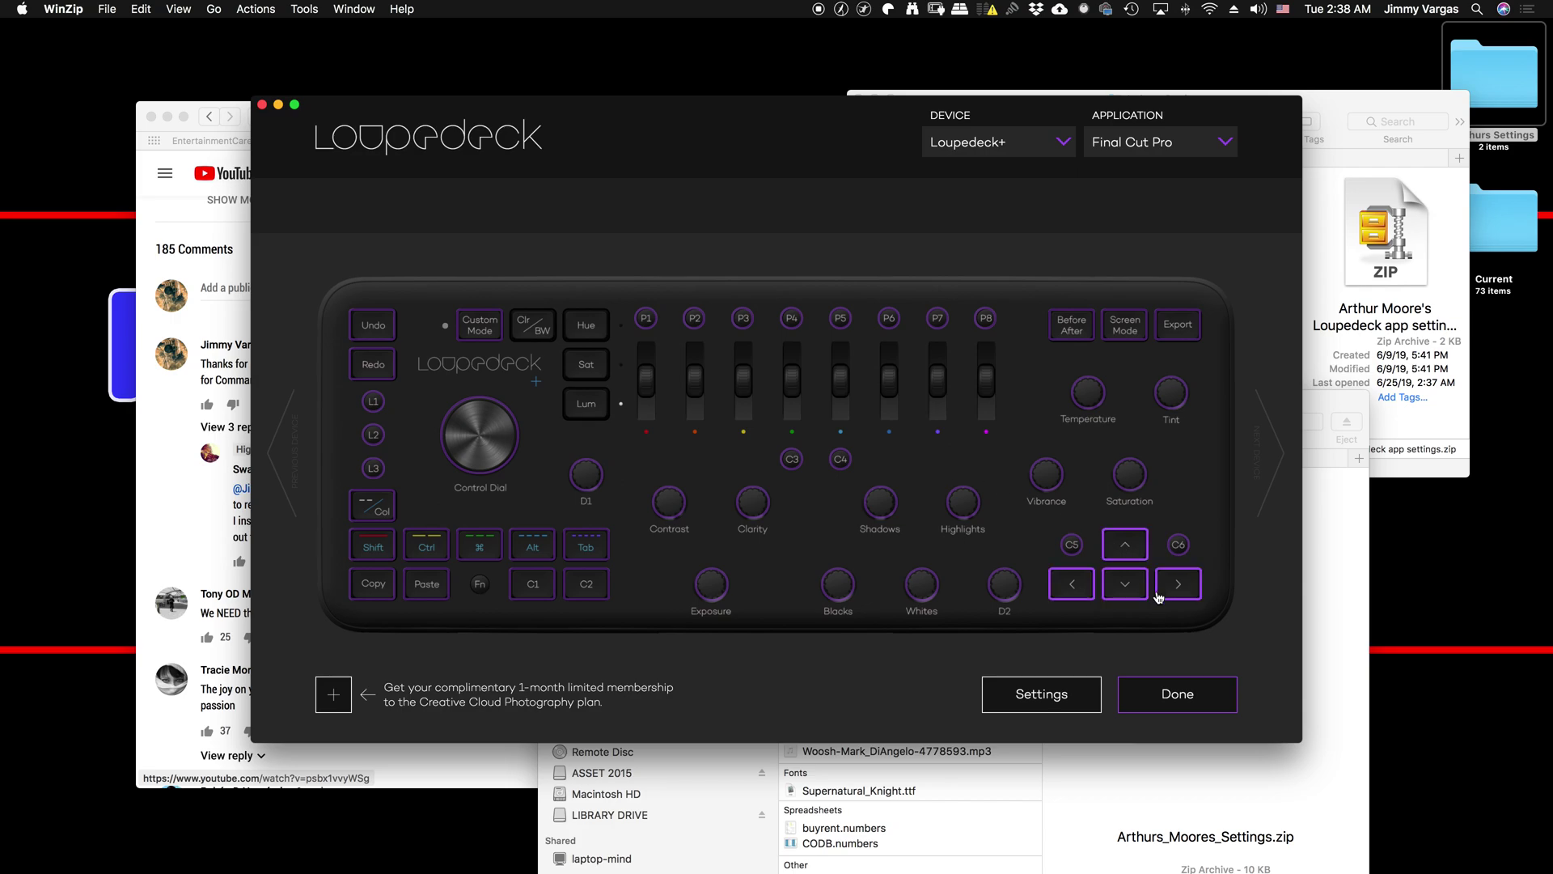
{"action": "left_click", "coordinate": [1068, 706]}
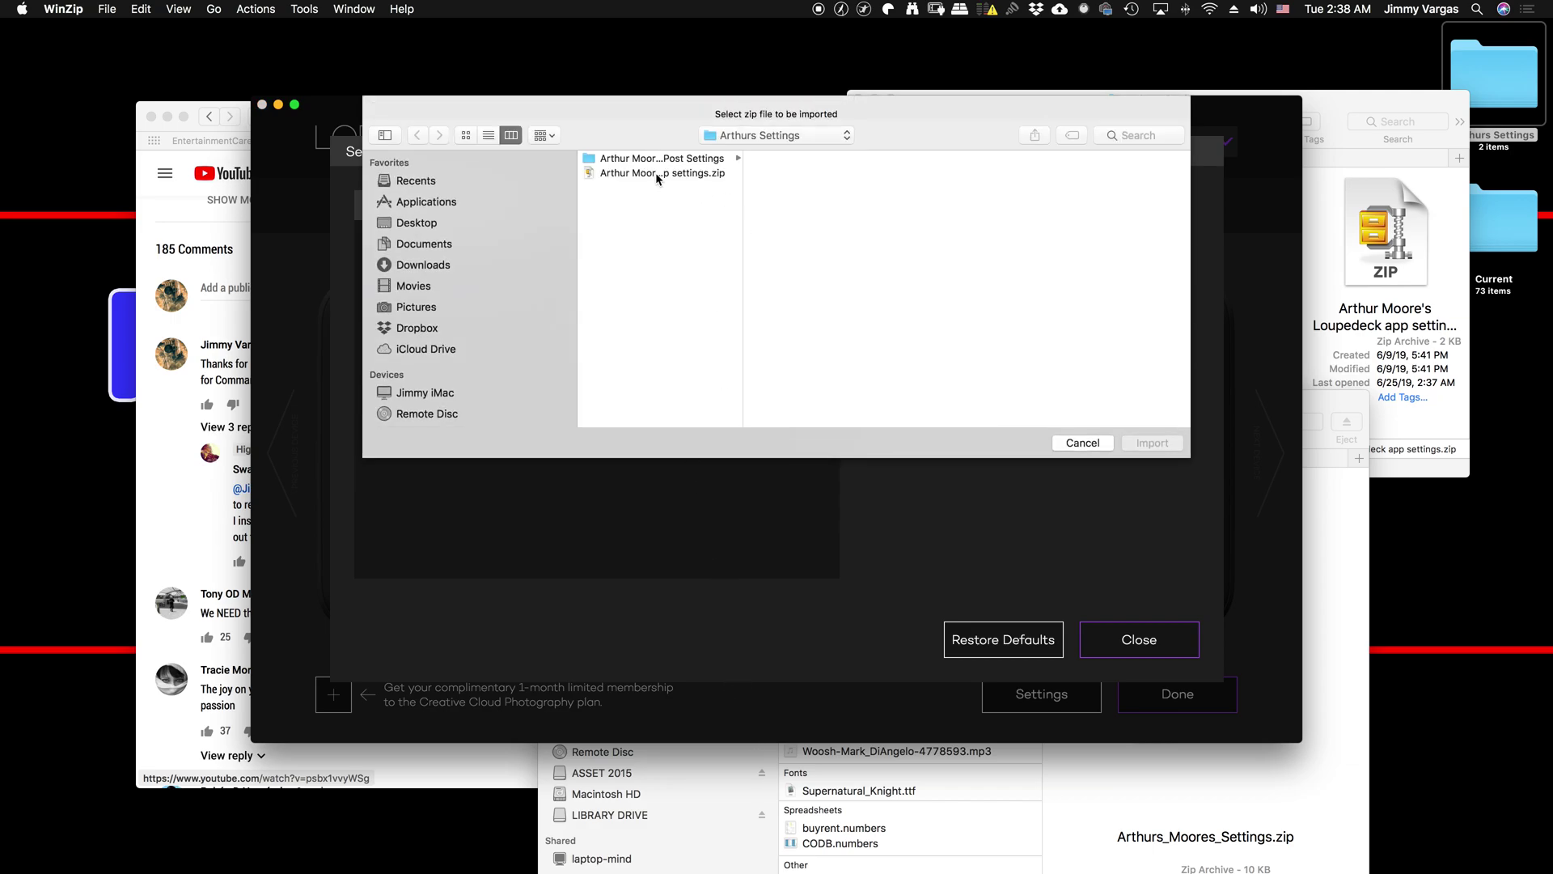
{"action": "left_click", "coordinate": [657, 175]}
{"action": "left_click_drag", "start_coordinate": [742, 162], "coordinate": [855, 166]}
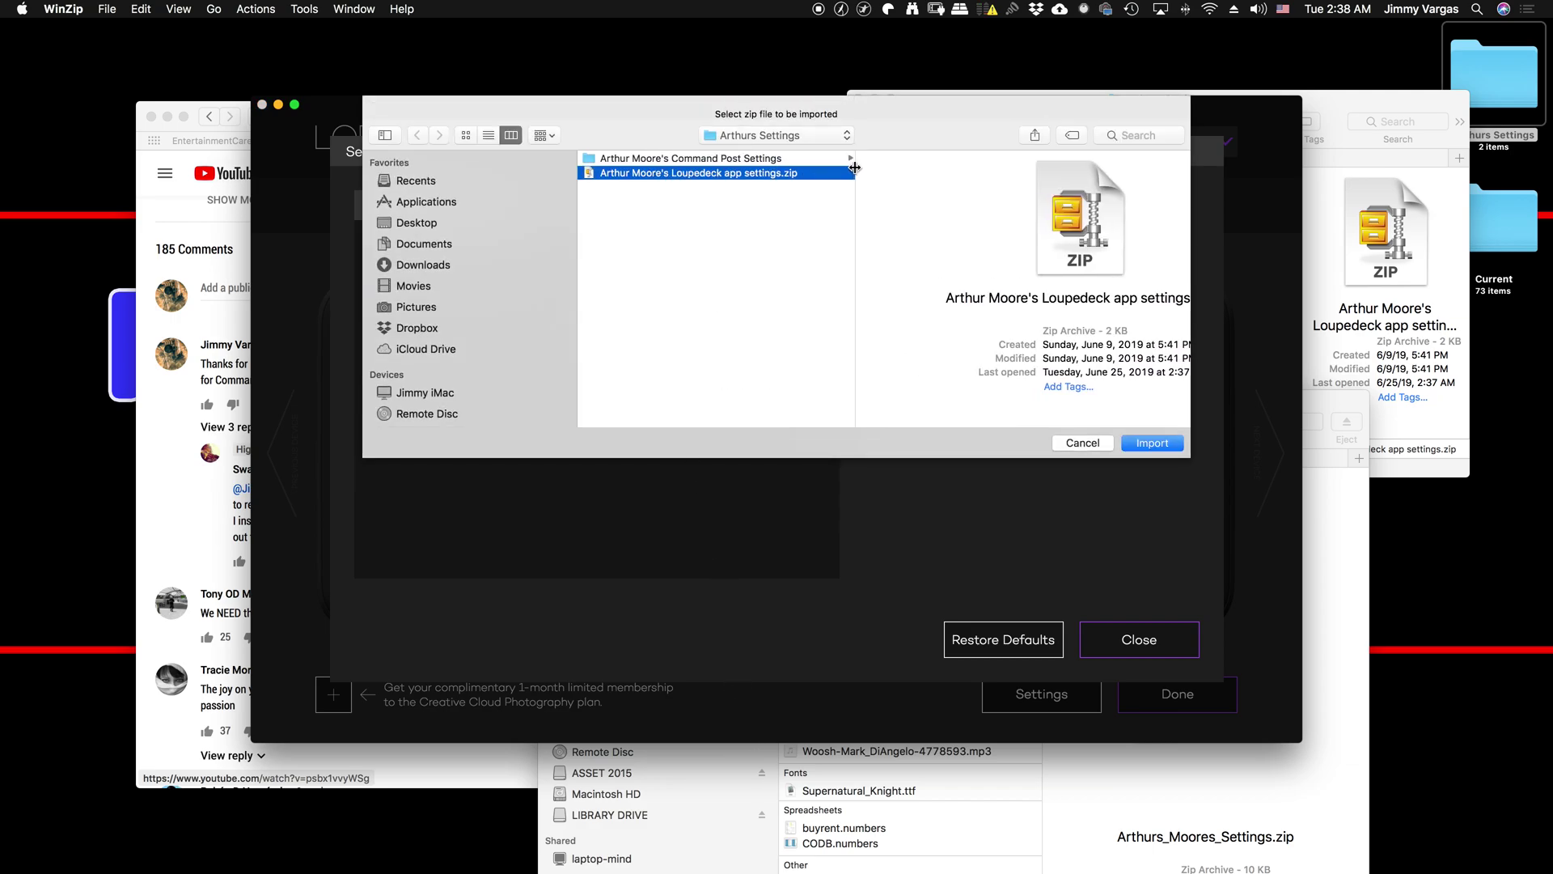
{"action": "left_click", "coordinate": [1153, 442]}
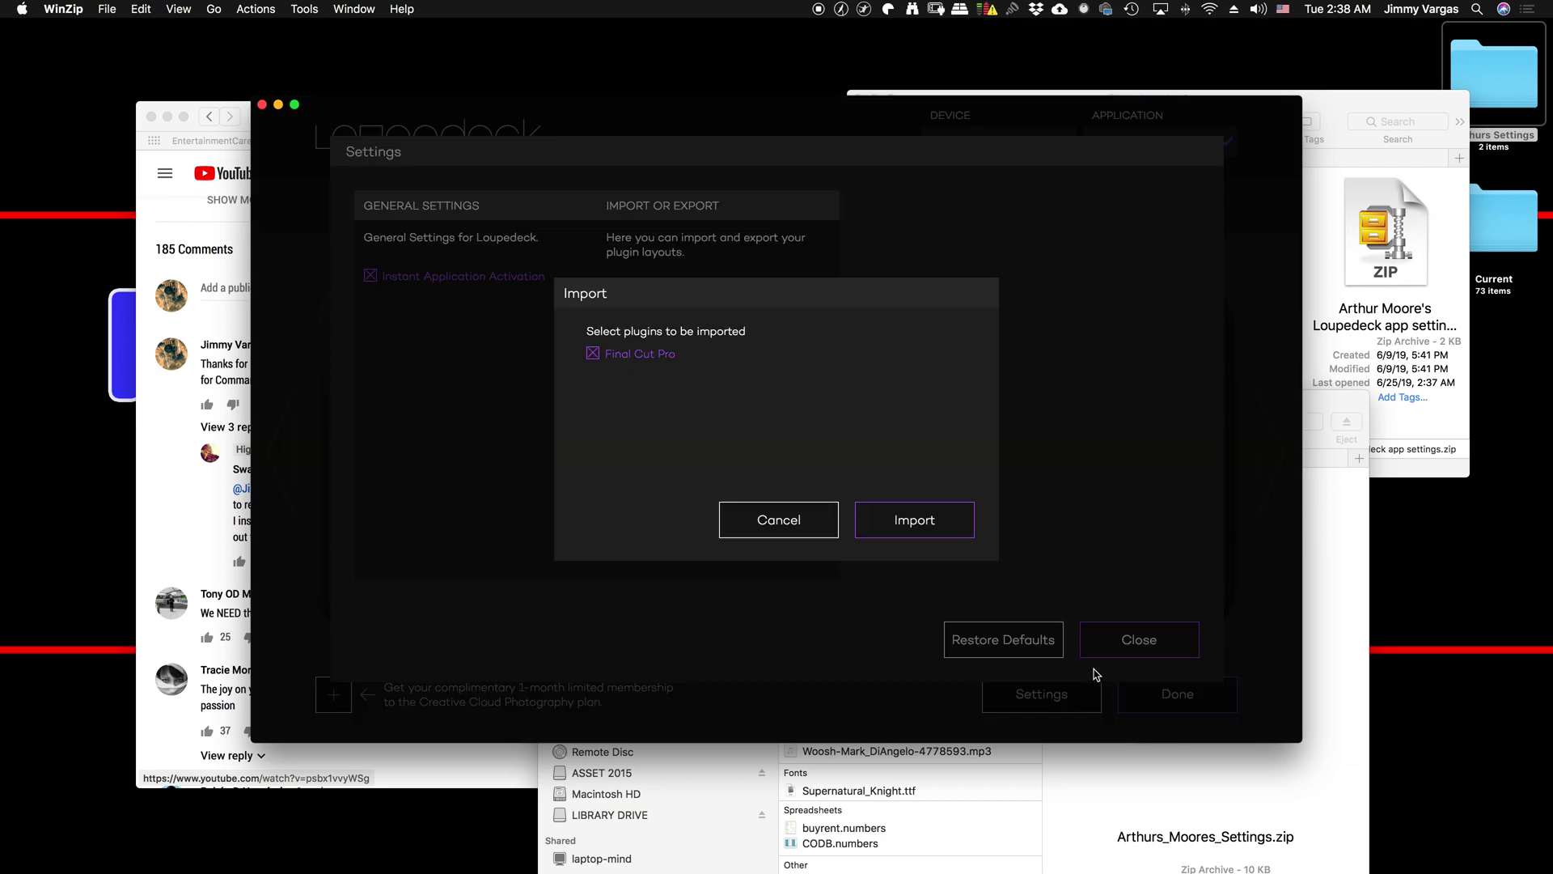
{"action": "left_click", "coordinate": [912, 519]}
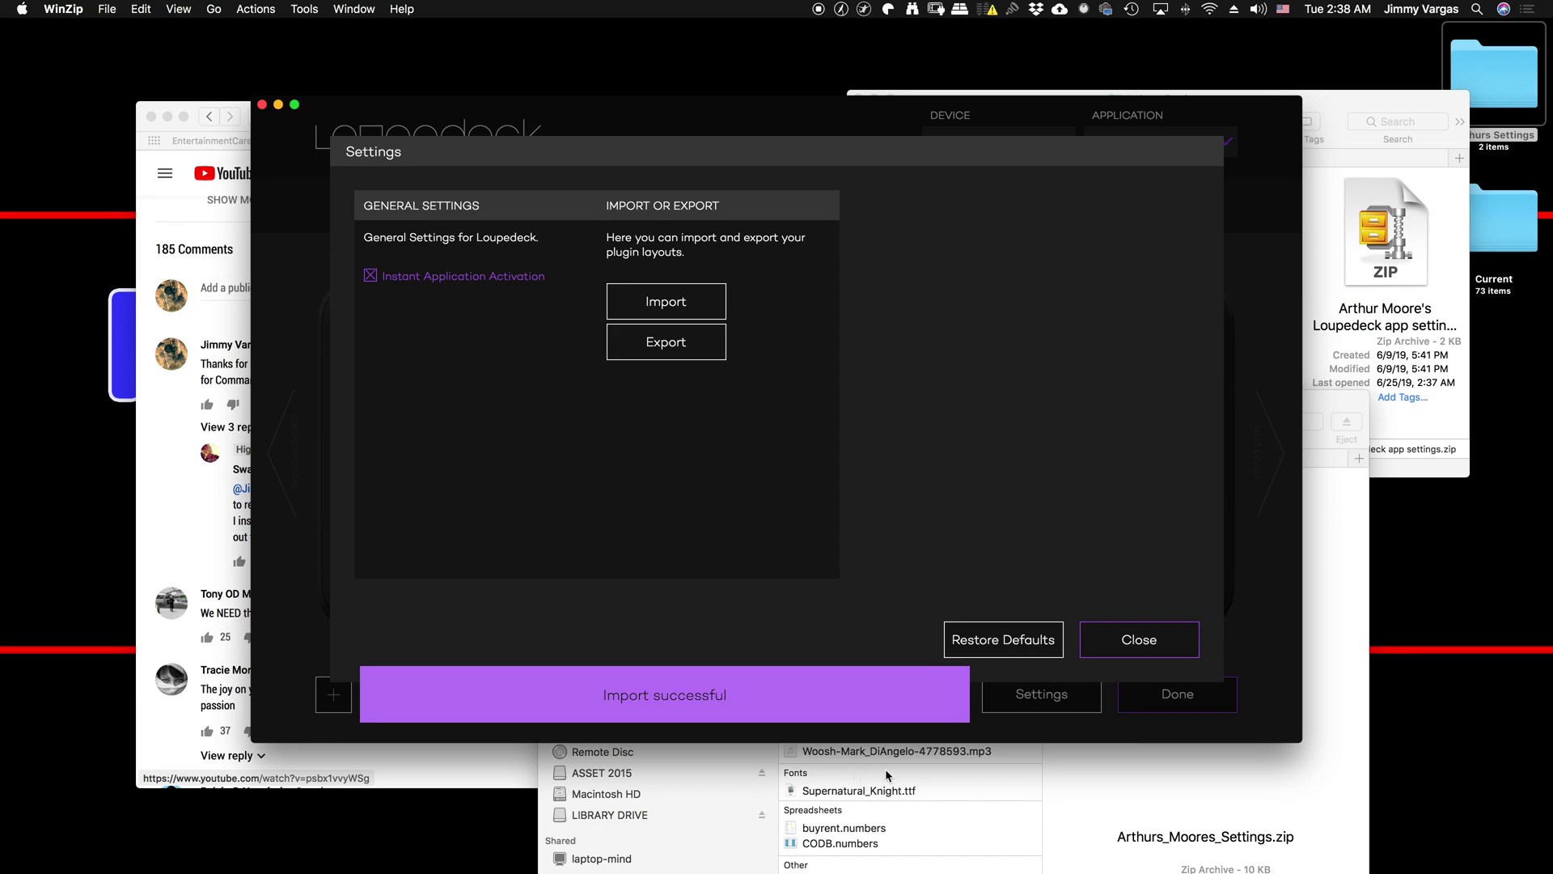
{"action": "left_click", "coordinate": [1133, 639]}
{"action": "left_click", "coordinate": [1183, 700]}
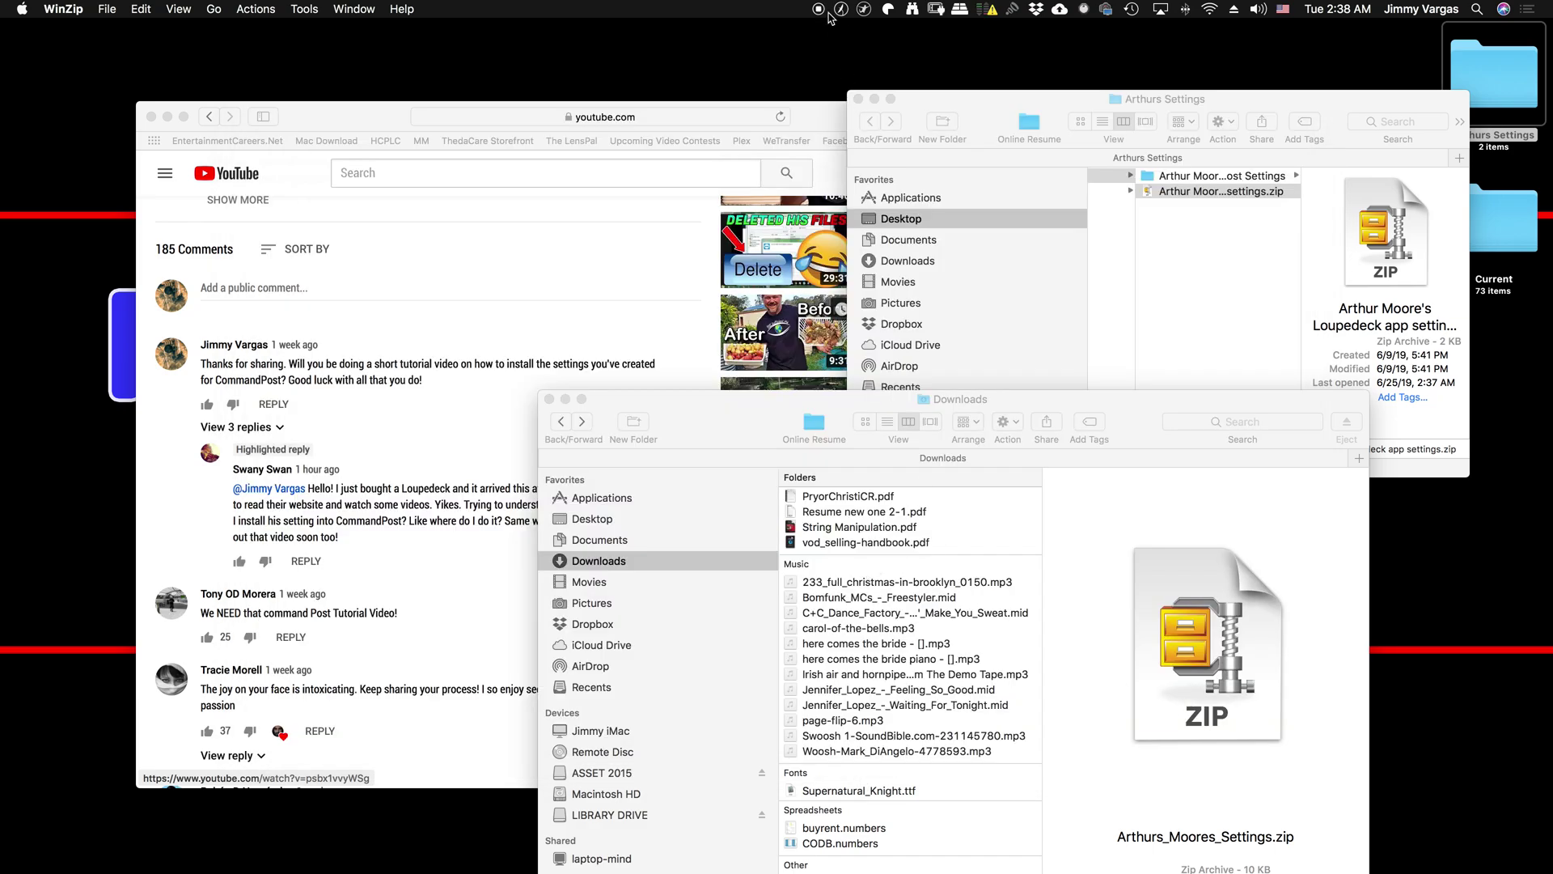
Open CommandPost Preferences' user settings folder in Finder and enlarge that window
{"action": "left_click", "coordinate": [842, 9]}
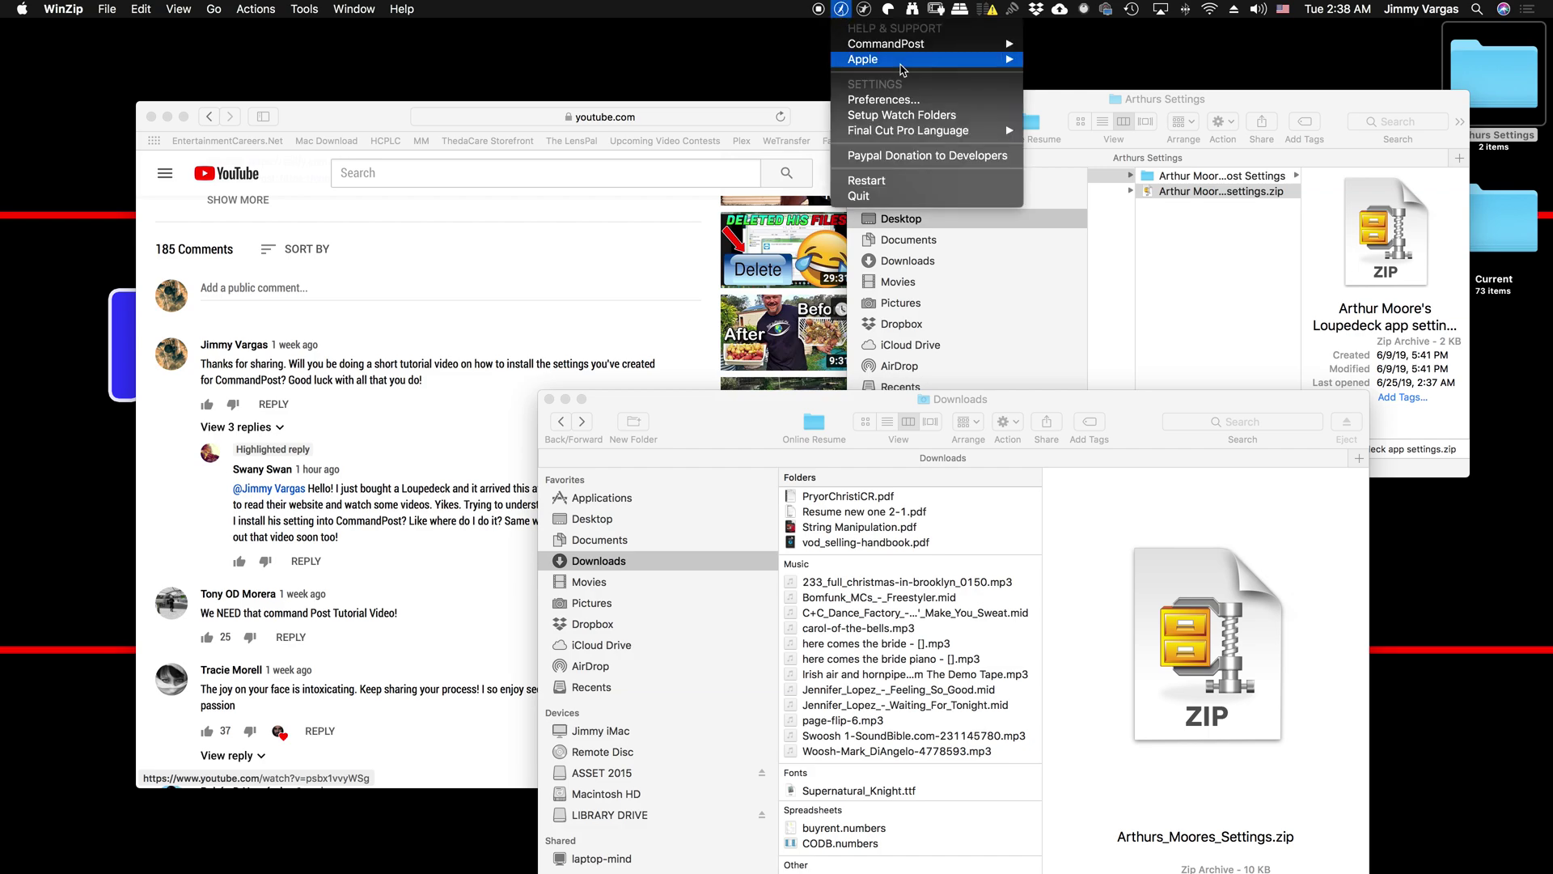
{"action": "left_click", "coordinate": [912, 105]}
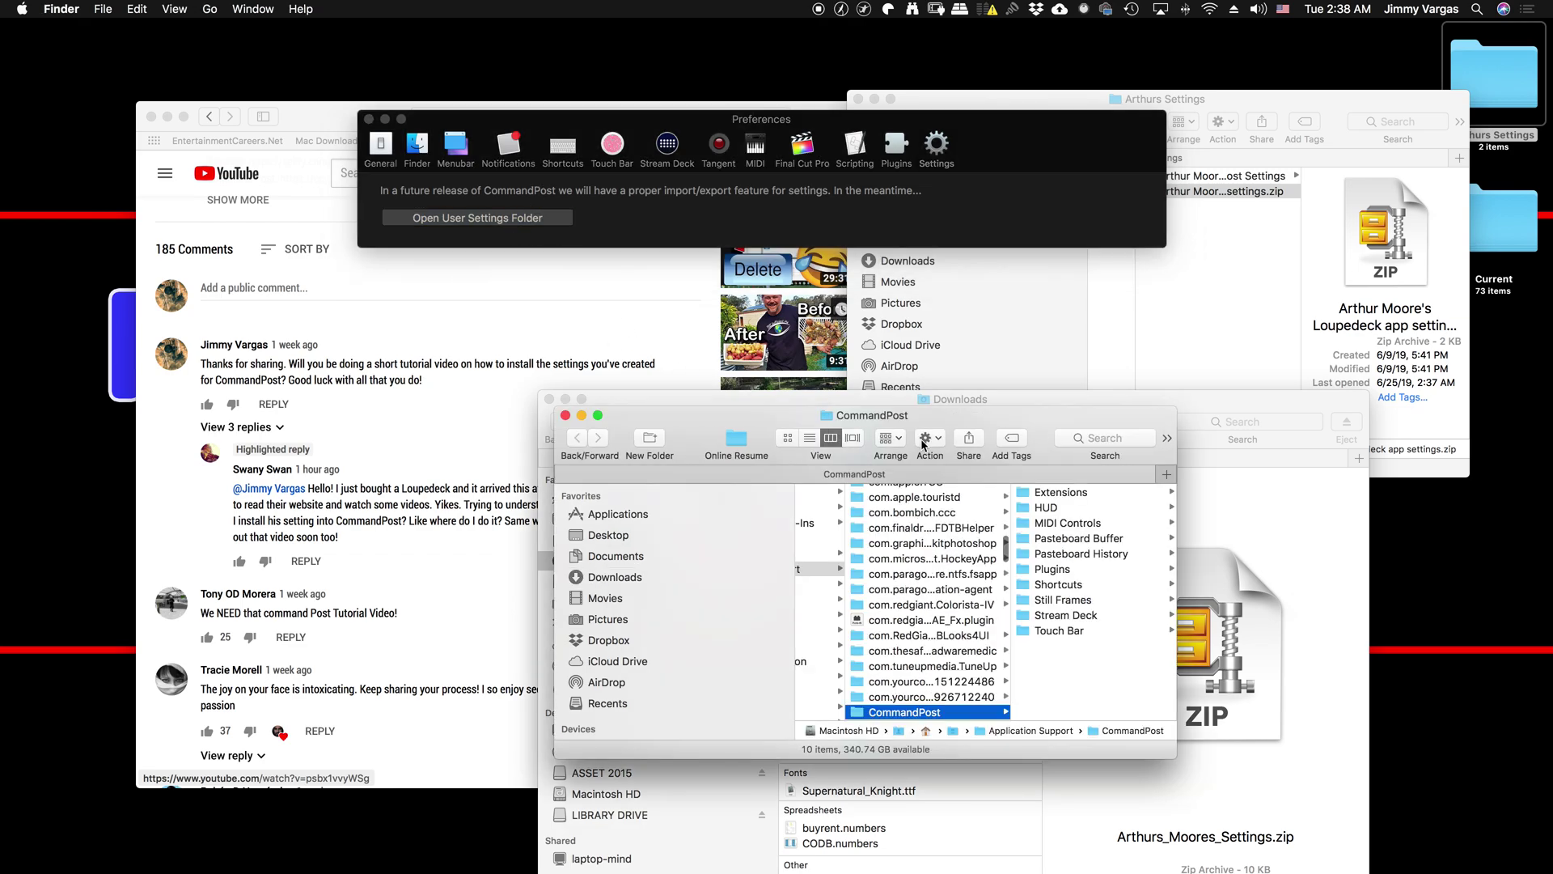
{"action": "left_click_drag", "start_coordinate": [1173, 754], "coordinate": [1492, 809]}
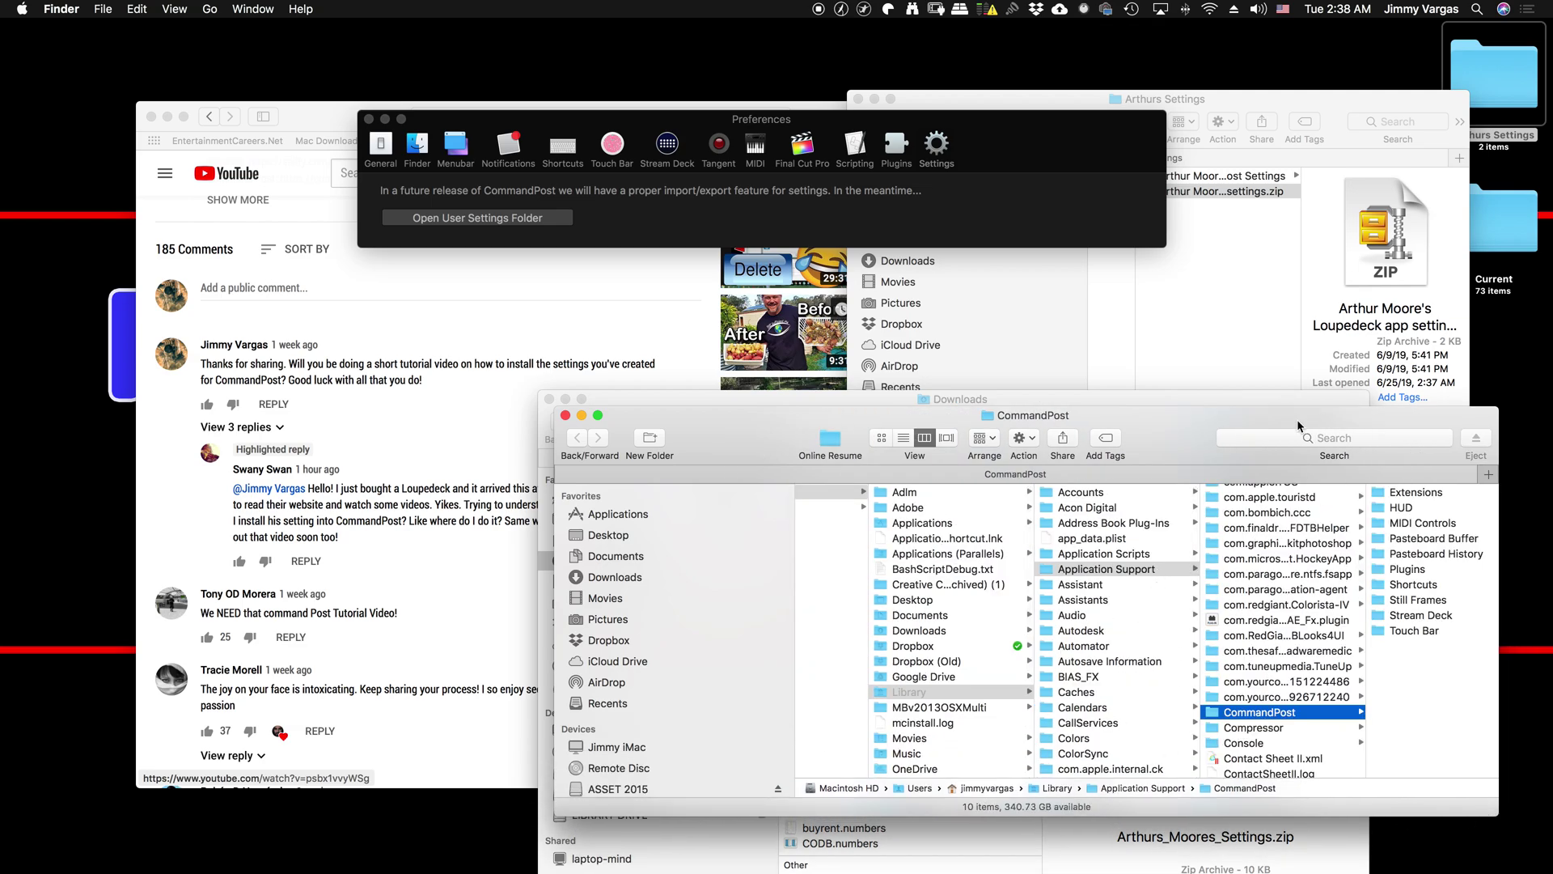
Rearrange Finder windows, close Downloads, and open the extracted CommandPost subfolder in Arthurs Settings
{"action": "left_click_drag", "start_coordinate": [1294, 421], "coordinate": [842, 448]}
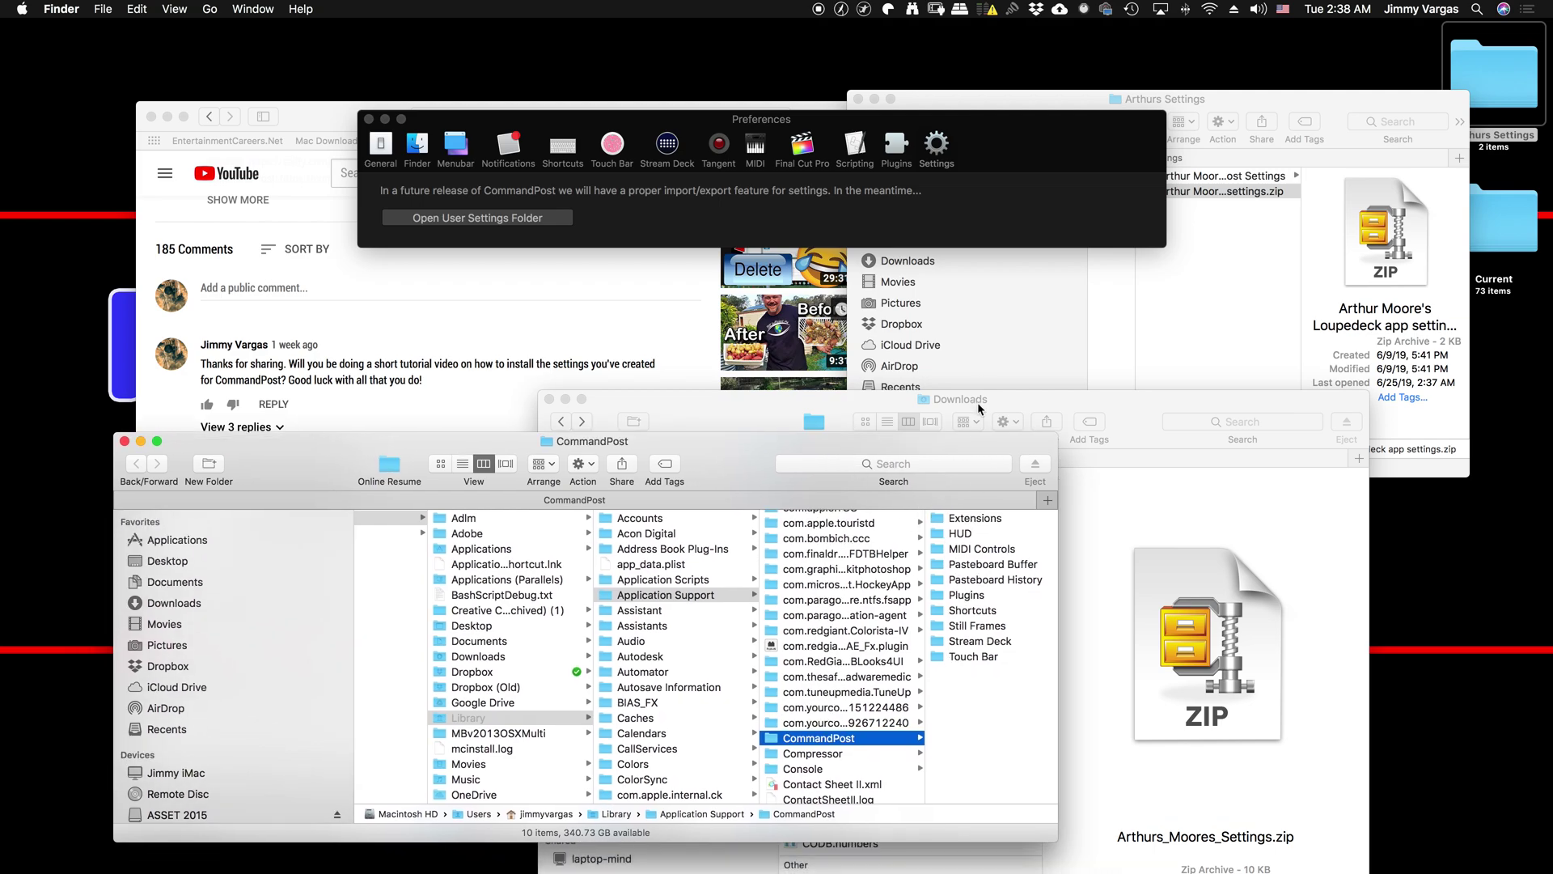
{"action": "left_click_drag", "start_coordinate": [1100, 418], "coordinate": [1232, 449]}
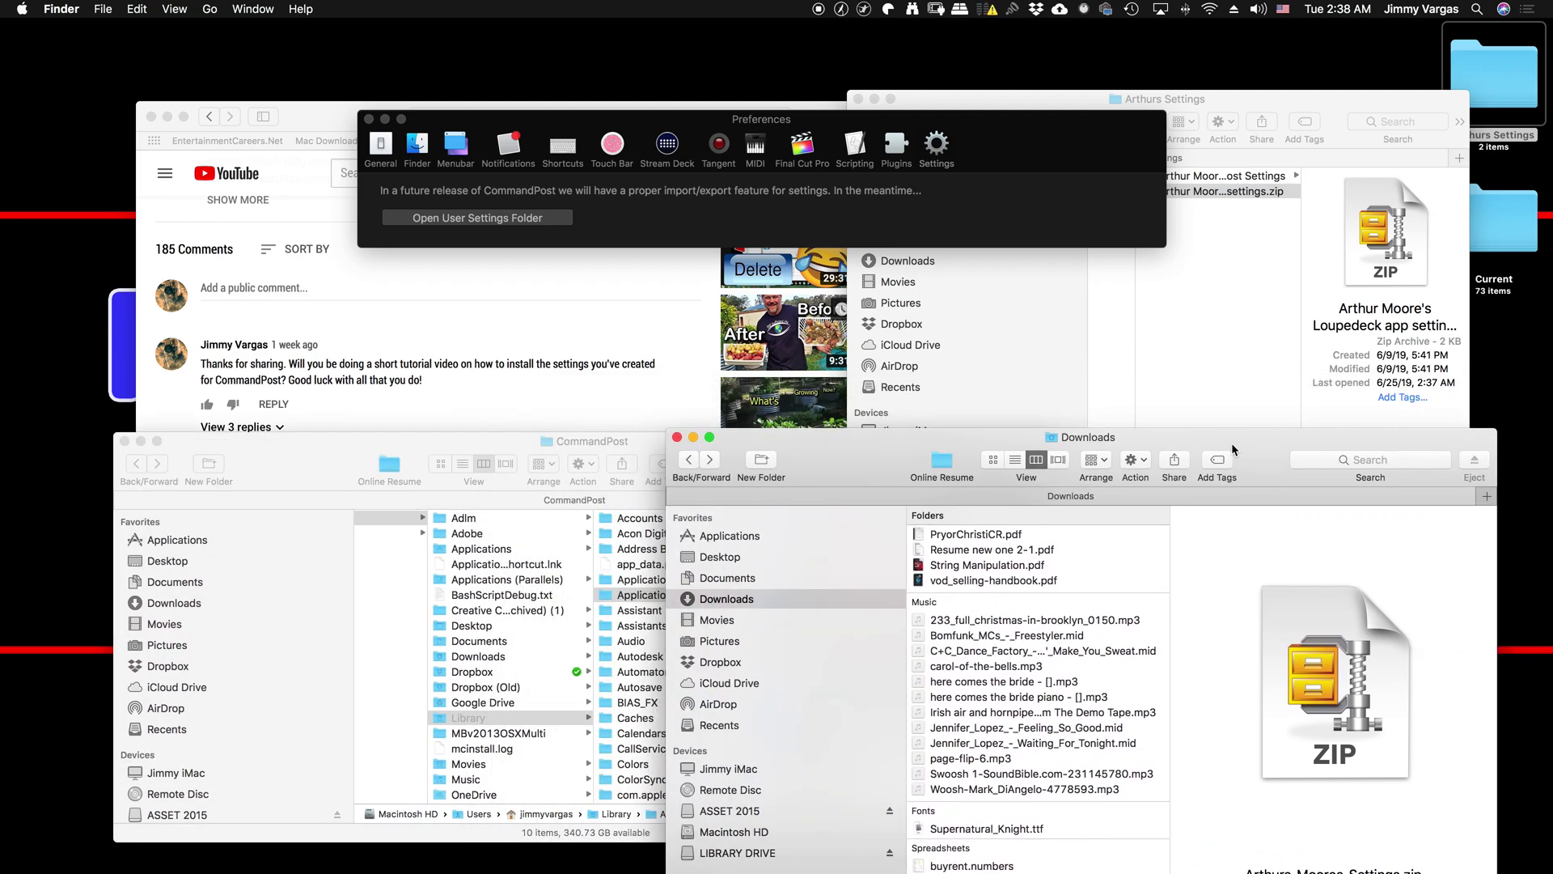
{"action": "left_click", "coordinate": [678, 438]}
{"action": "left_click", "coordinate": [1289, 94]}
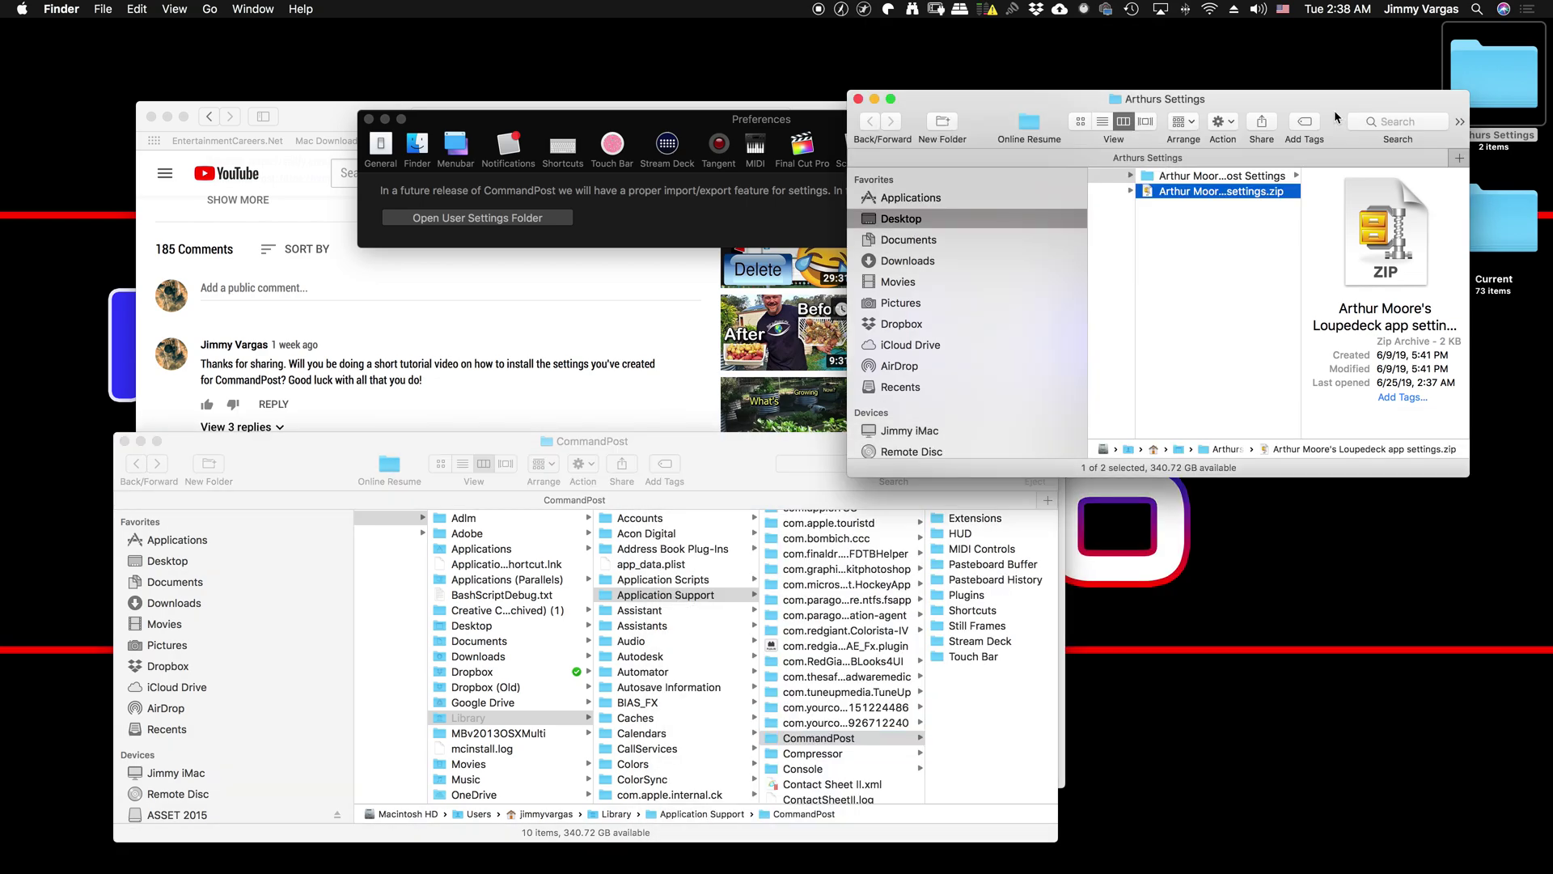
{"action": "left_click", "coordinate": [1225, 175]}
{"action": "left_click", "coordinate": [1375, 176]}
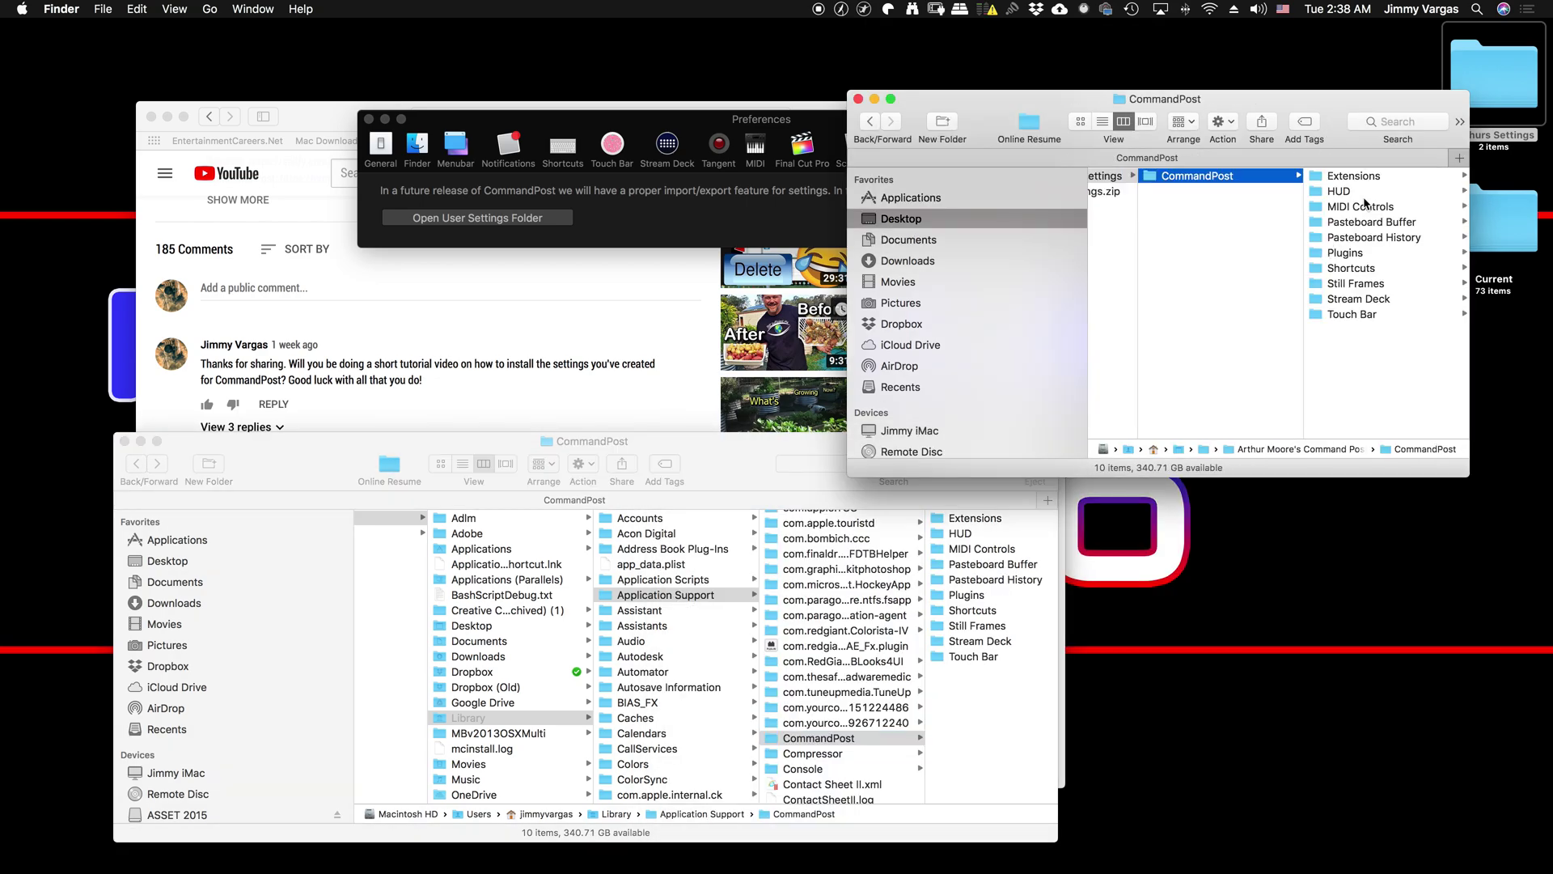
Move the new CommandPost folder into Application Support, replacing the old one, and close Preferences
{"action": "left_click_drag", "start_coordinate": [1152, 180], "coordinate": [629, 599]}
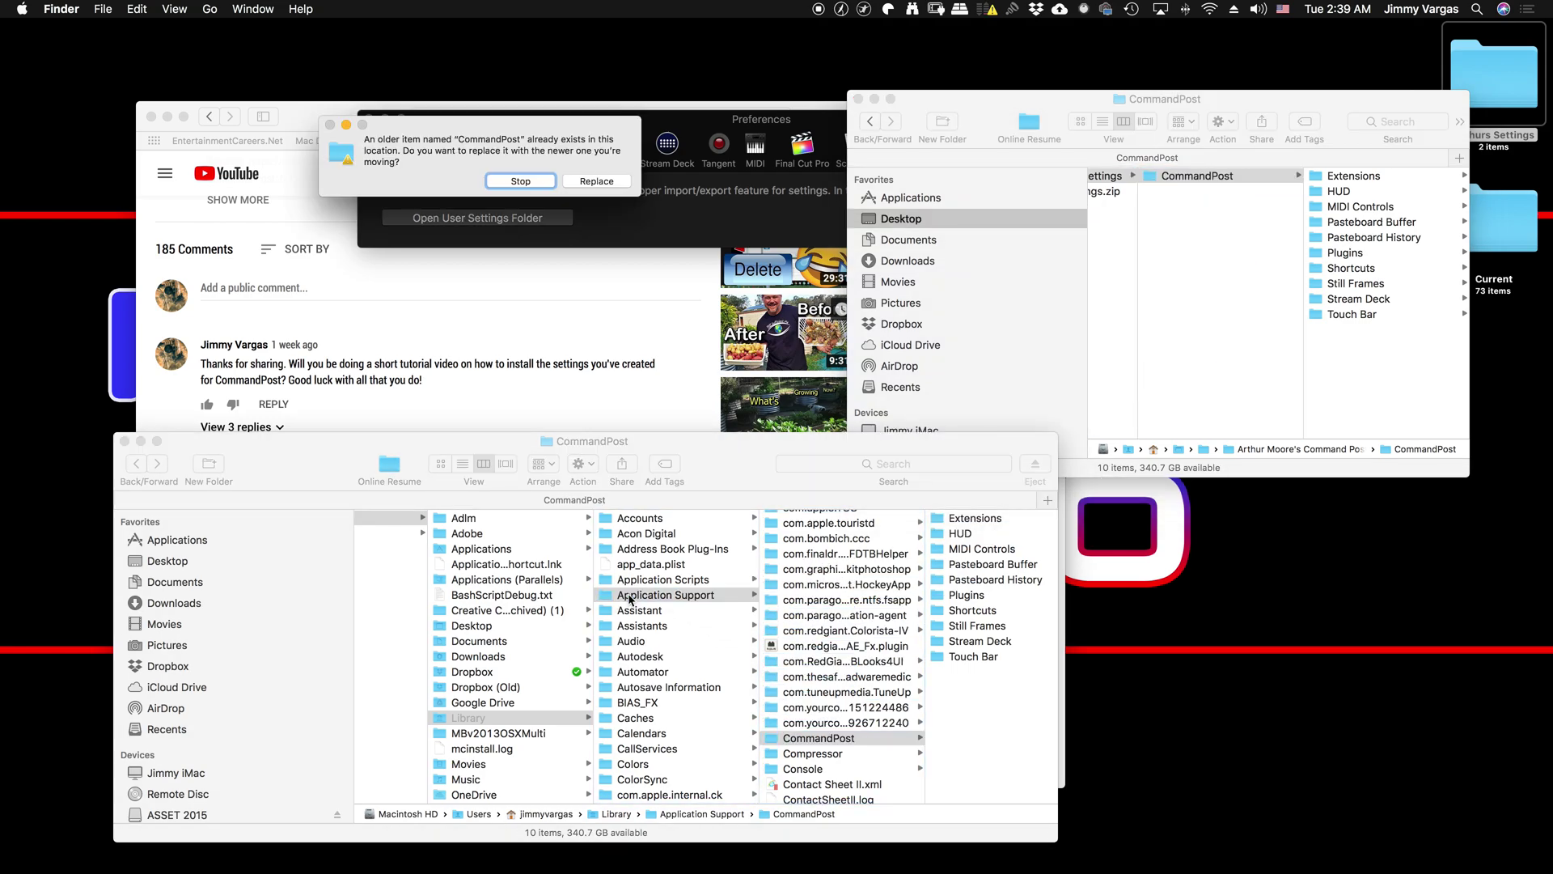
{"action": "left_click", "coordinate": [602, 181]}
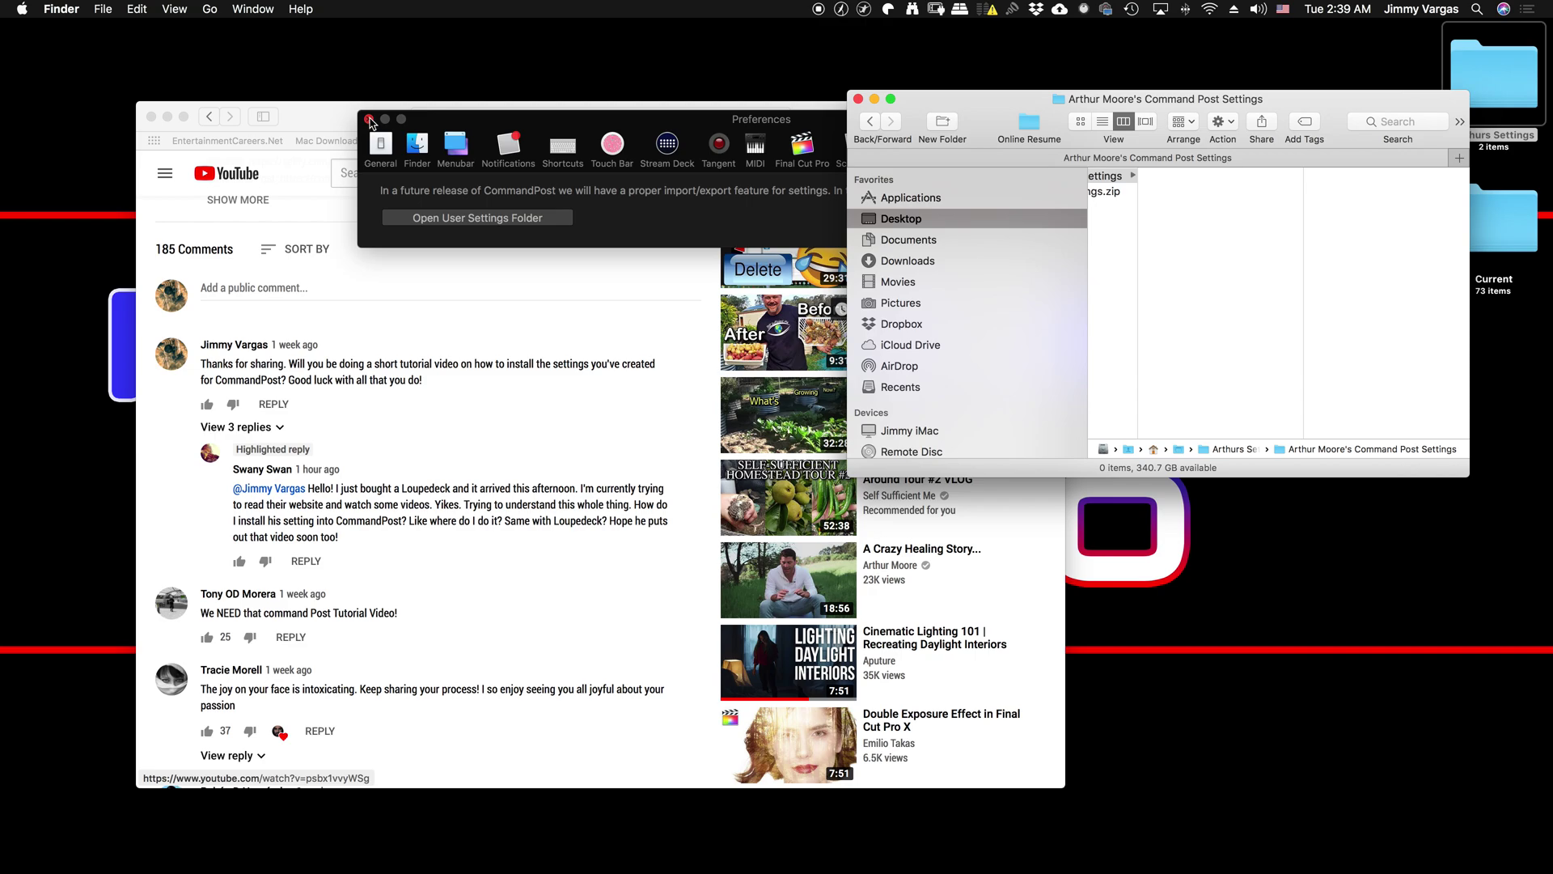
{"action": "left_click", "coordinate": [370, 122]}
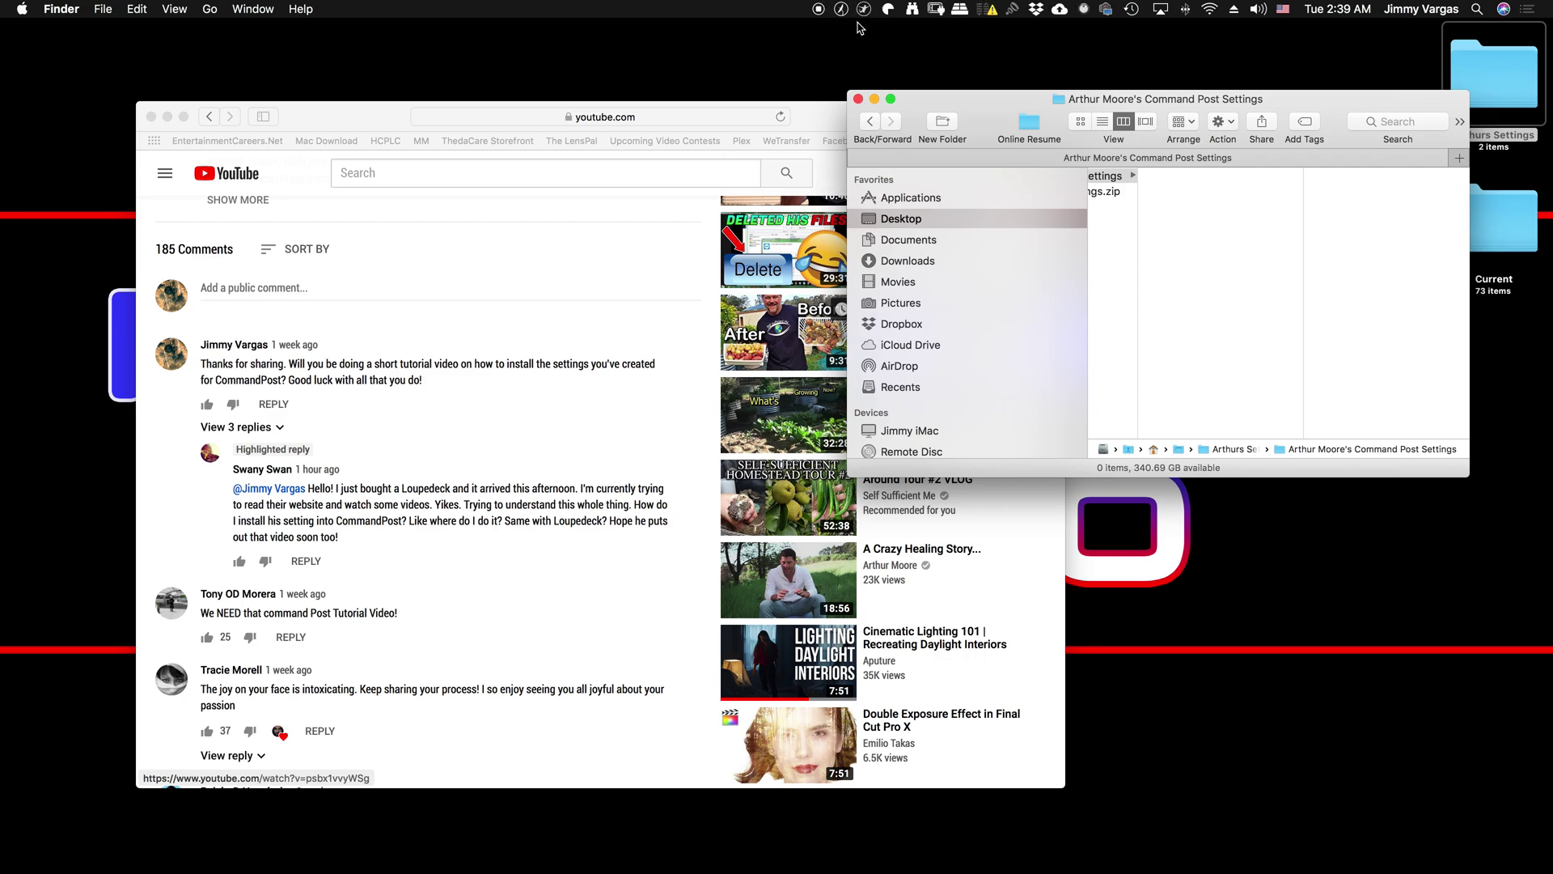
Reopen Loupedeck Setup, keep Final Cut Pro as the target application, and finish with Done
{"action": "left_click", "coordinate": [888, 9]}
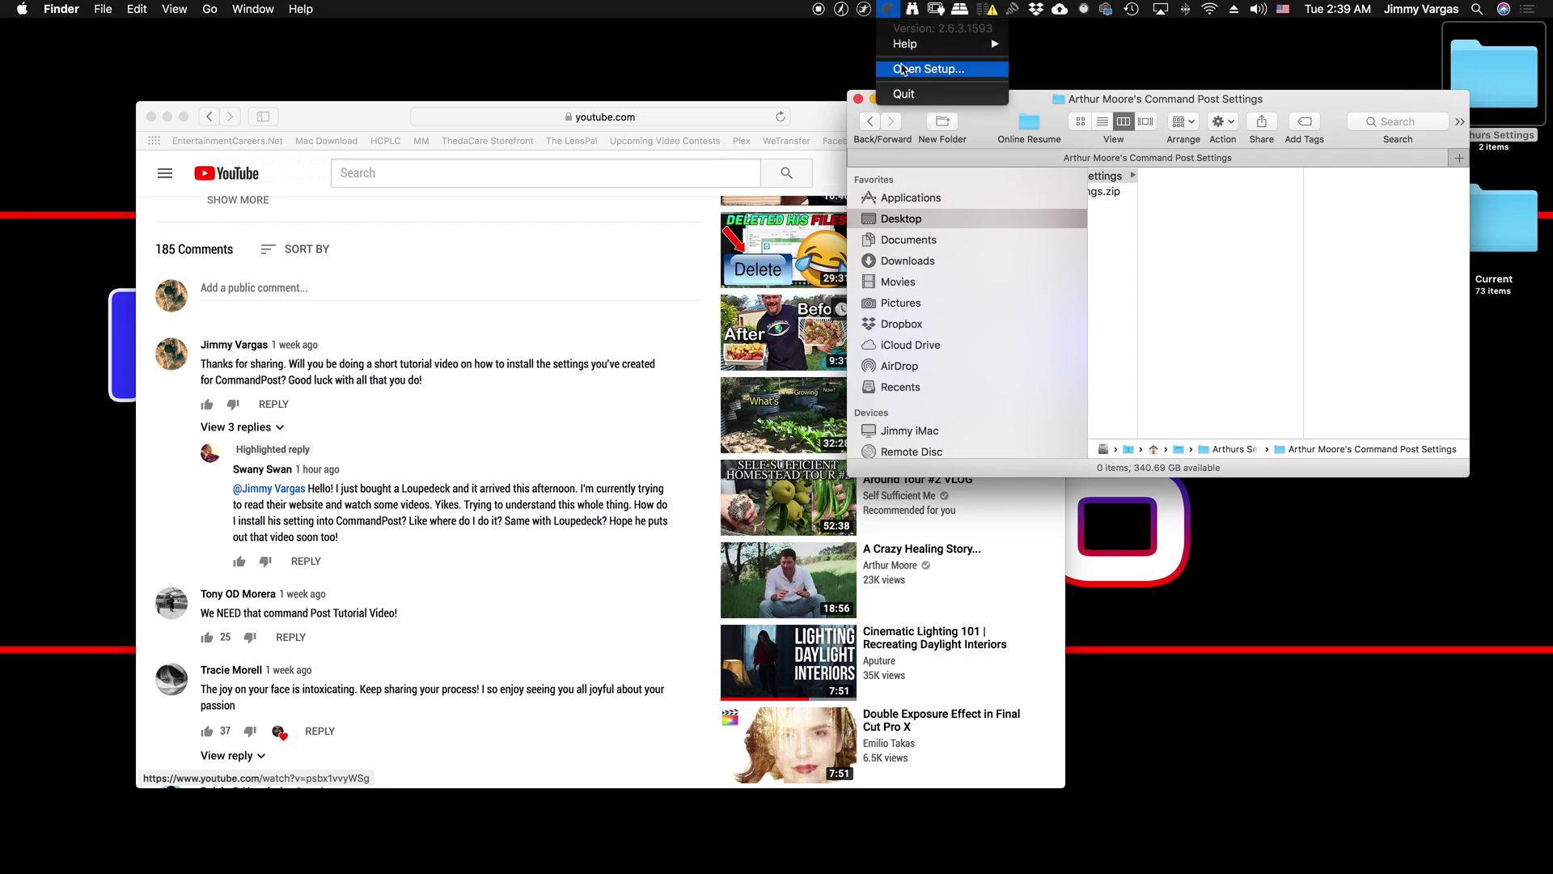
{"action": "left_click", "coordinate": [943, 66]}
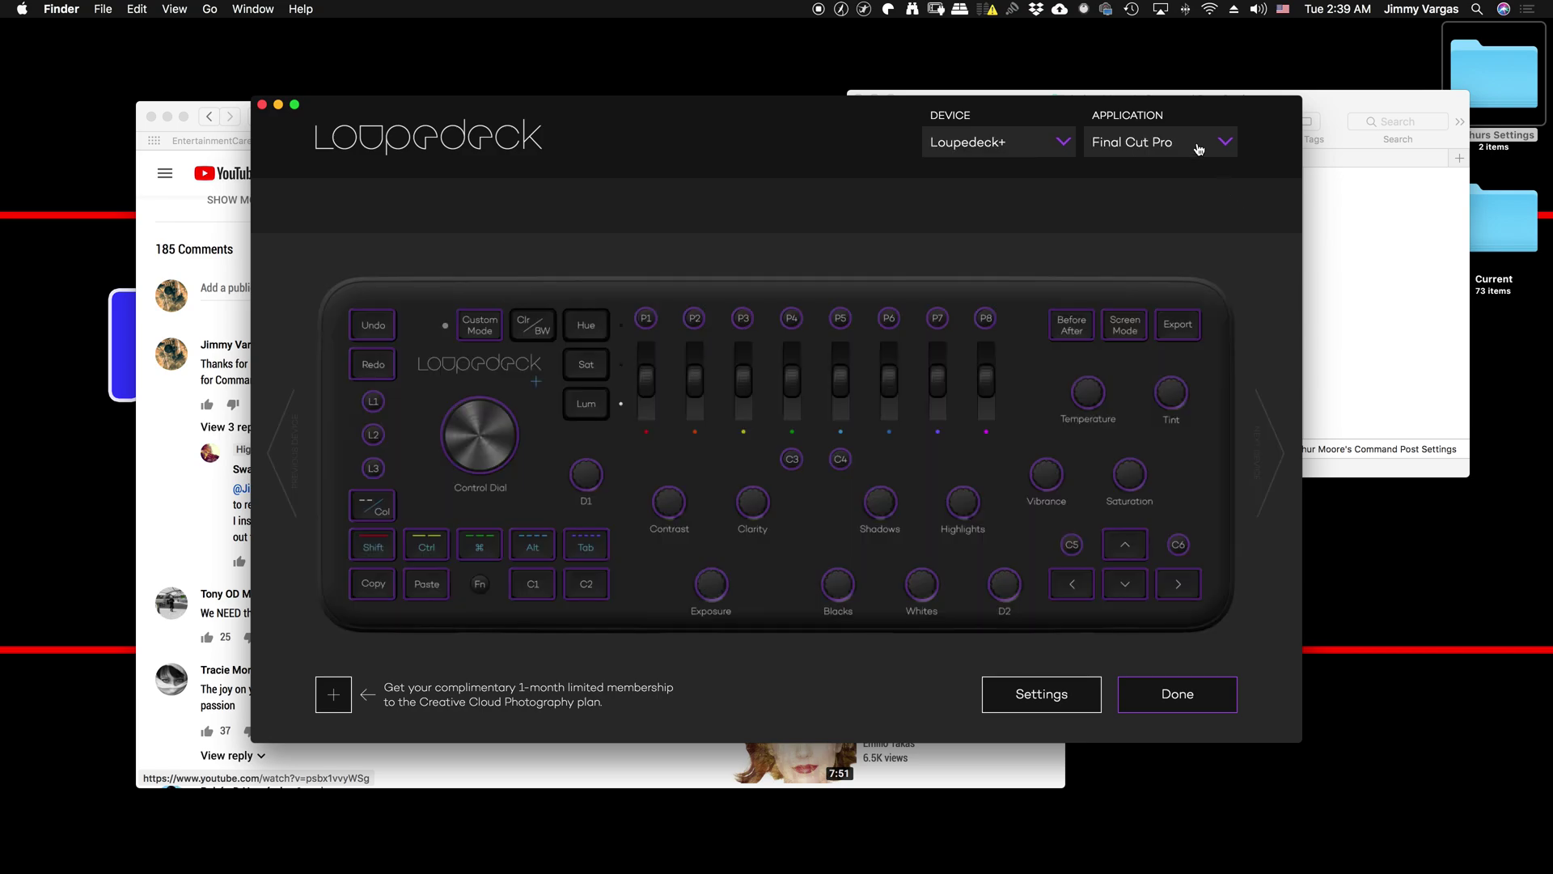
{"action": "left_click", "coordinate": [1198, 146]}
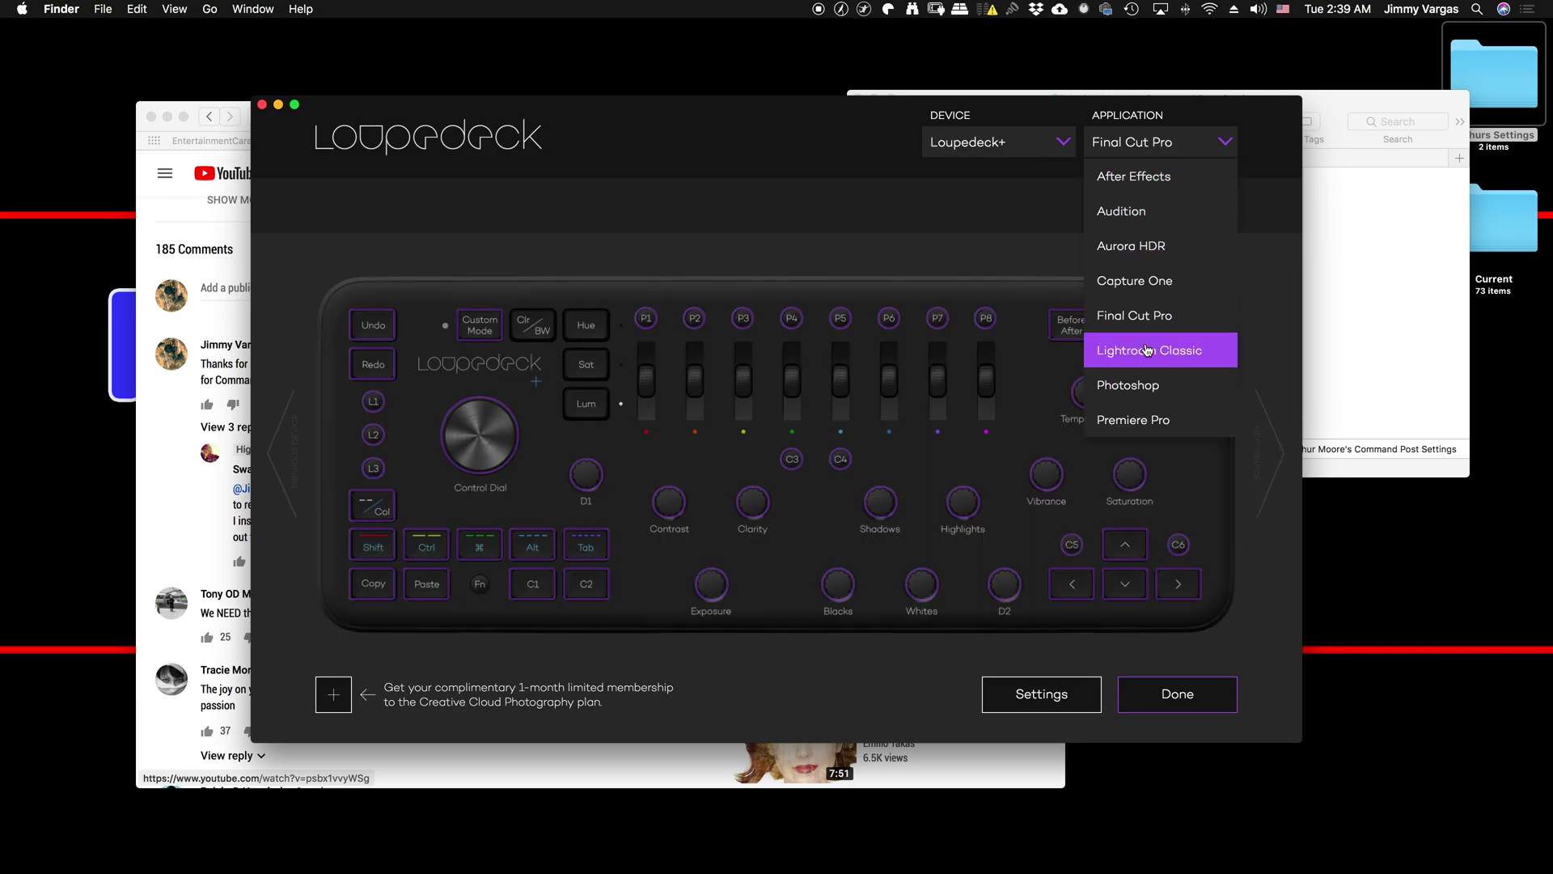
{"action": "left_click", "coordinate": [1134, 320]}
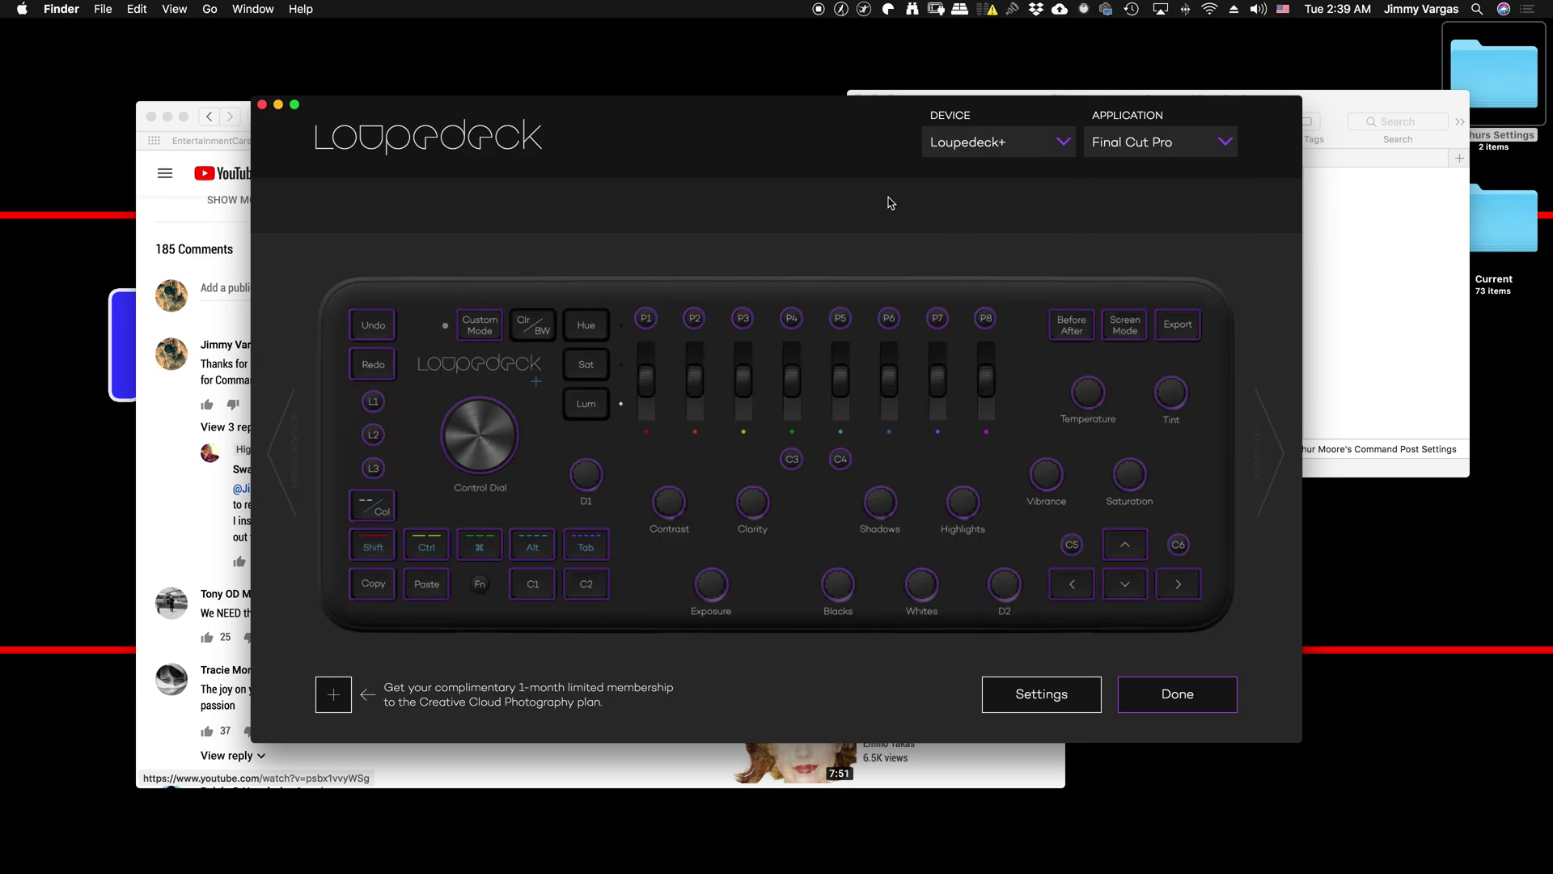
{"action": "left_click", "coordinate": [1165, 693]}
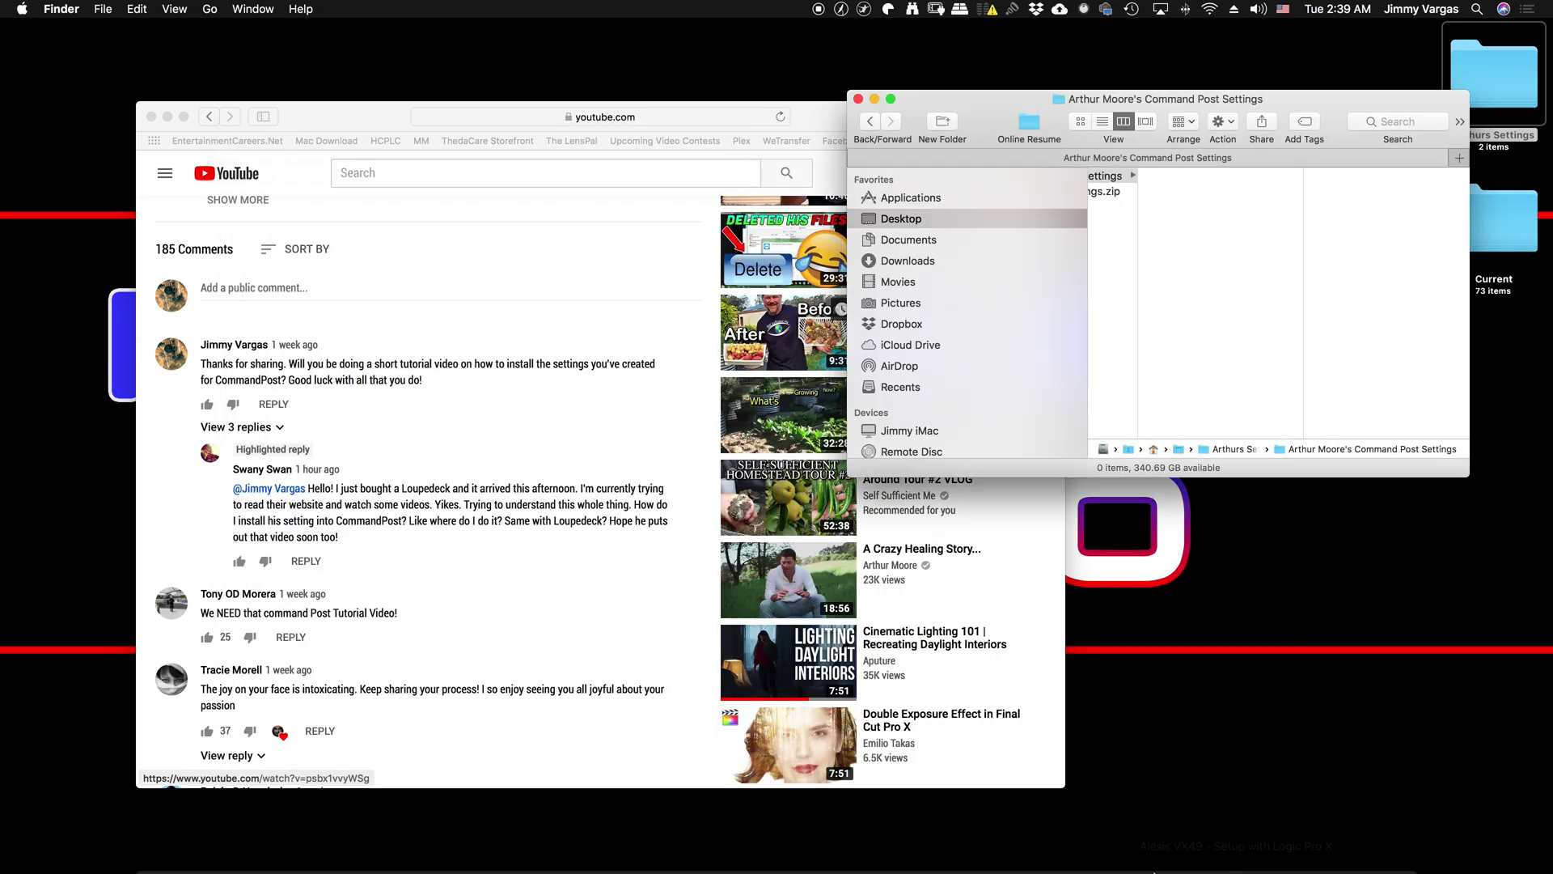